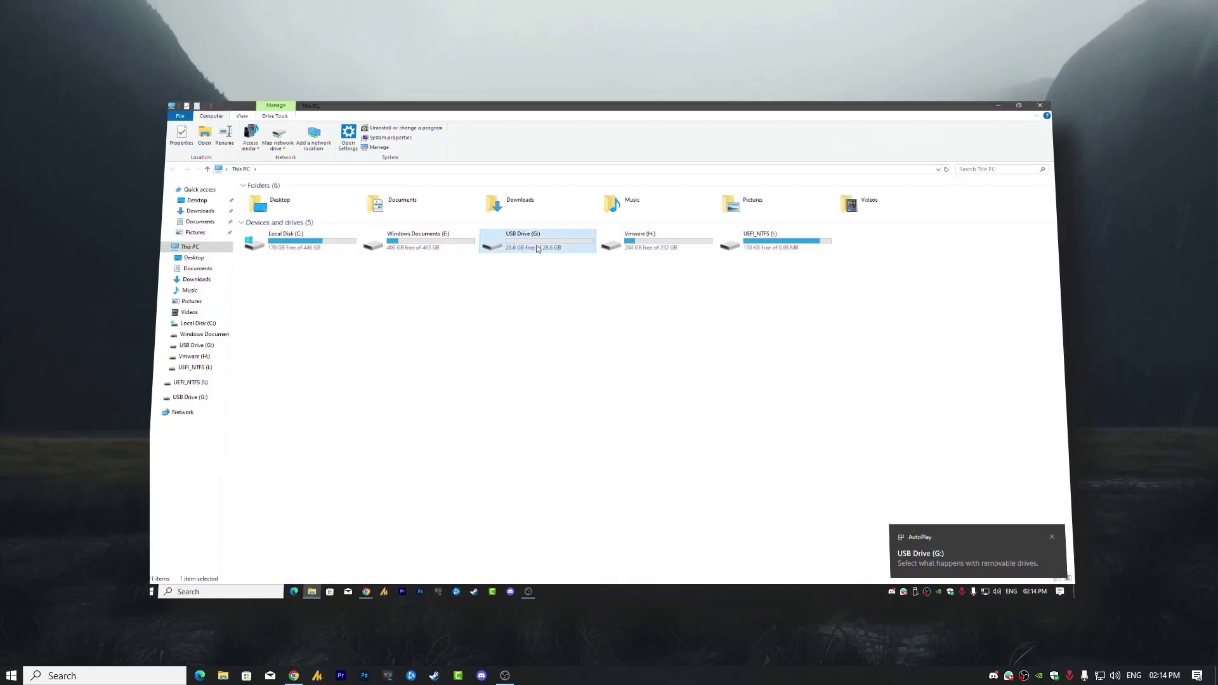
- Select USB Drive (G:) in This PC
{"action": "left_click", "coordinate": [814, 248]}
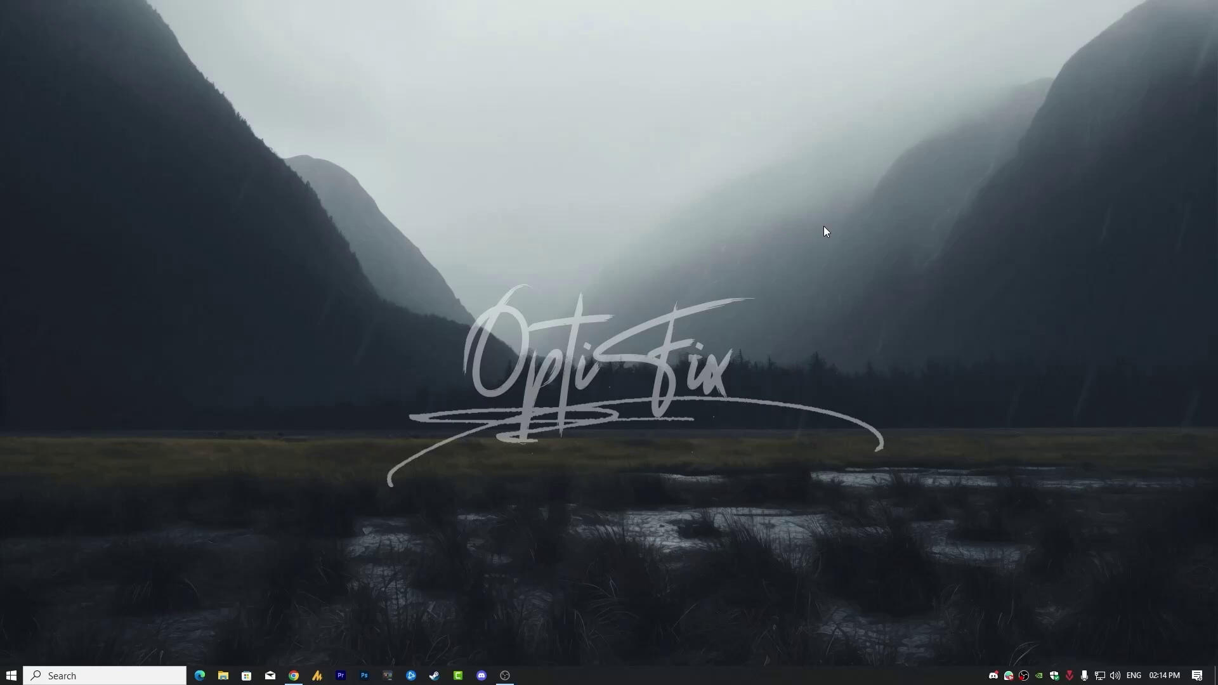
- Open File Explorer full-screen and select the UEFI_NTFS (I:) volume
{"action": "key", "text": "super+e"}
{"action": "key", "text": "super+Up"}
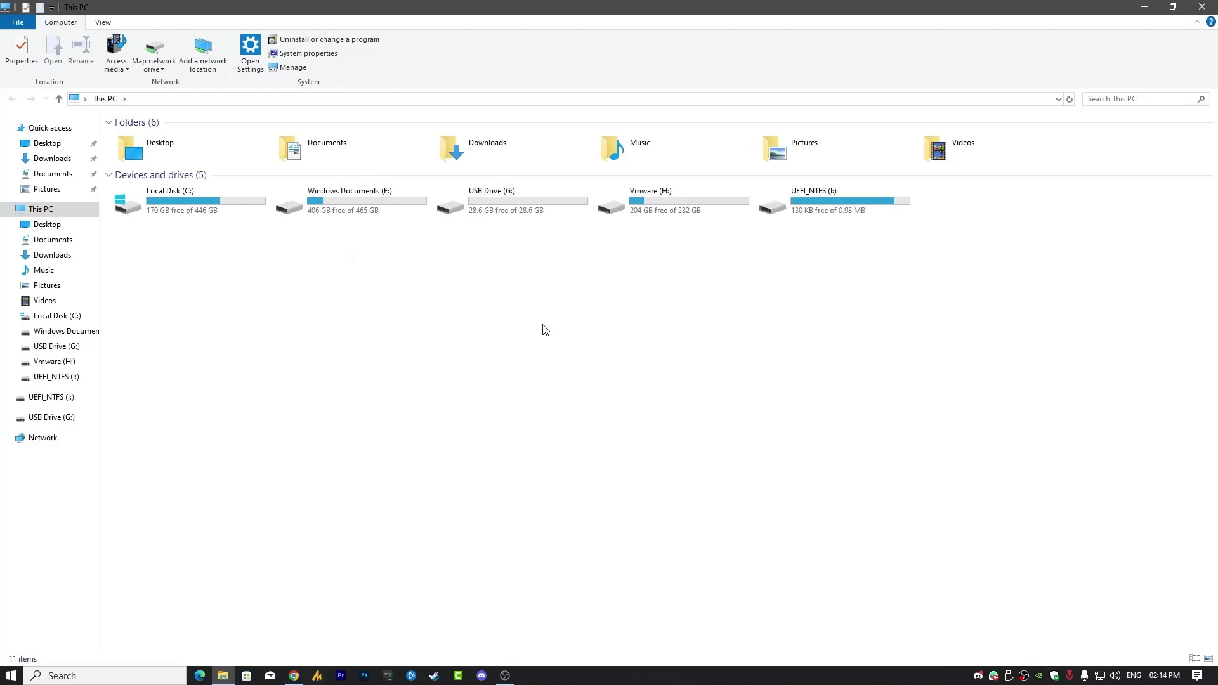
{"action": "left_click", "coordinate": [510, 208]}
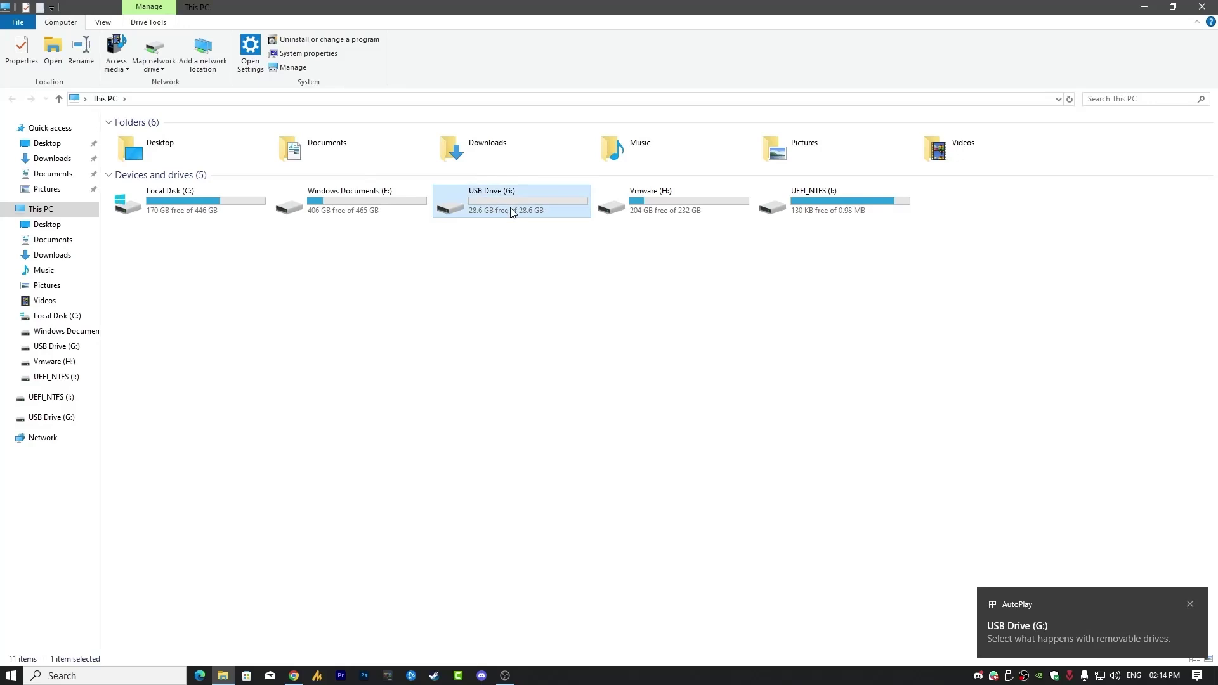
{"action": "left_click", "coordinate": [890, 213]}
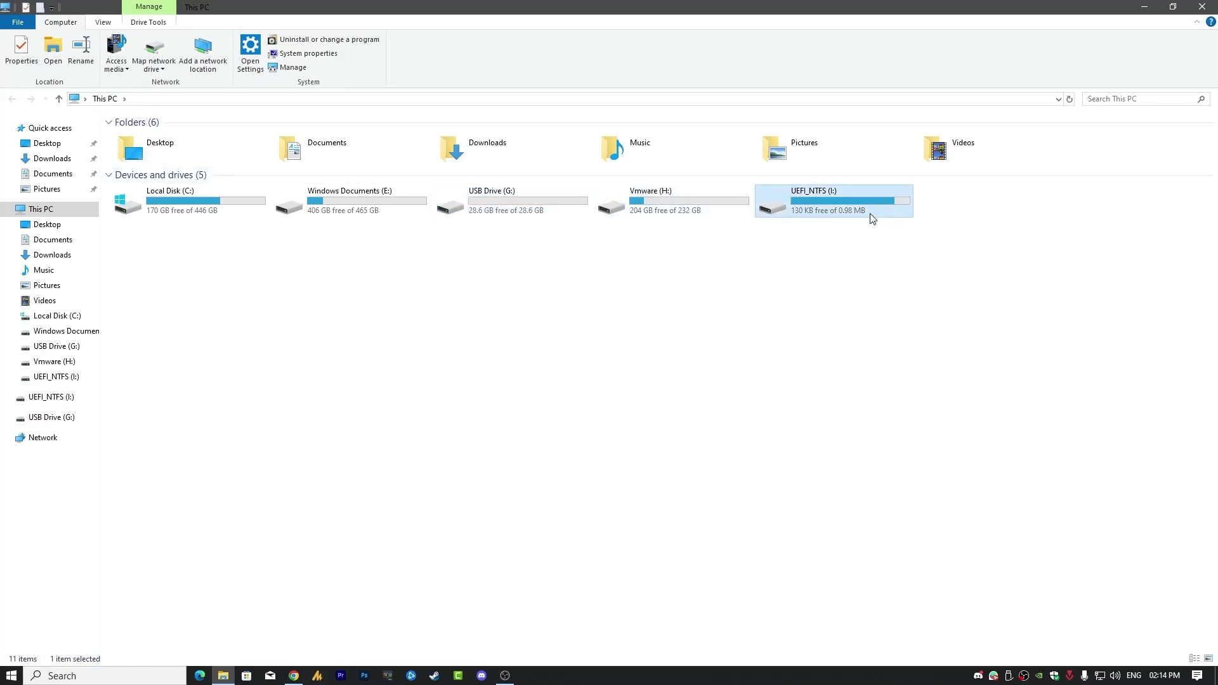
- Try formatting UEFI_NTFS (I:), dismiss the write-protected error, and close Explorer
{"action": "right_click", "coordinate": [845, 215]}
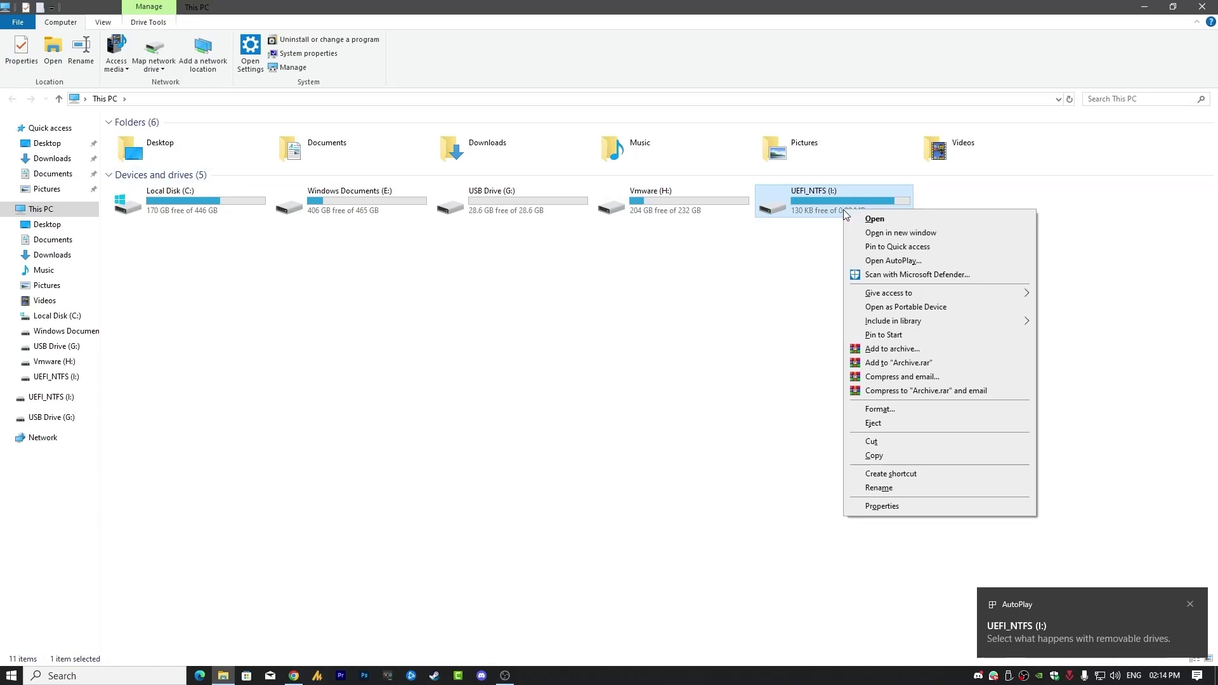
{"action": "left_click", "coordinate": [918, 409]}
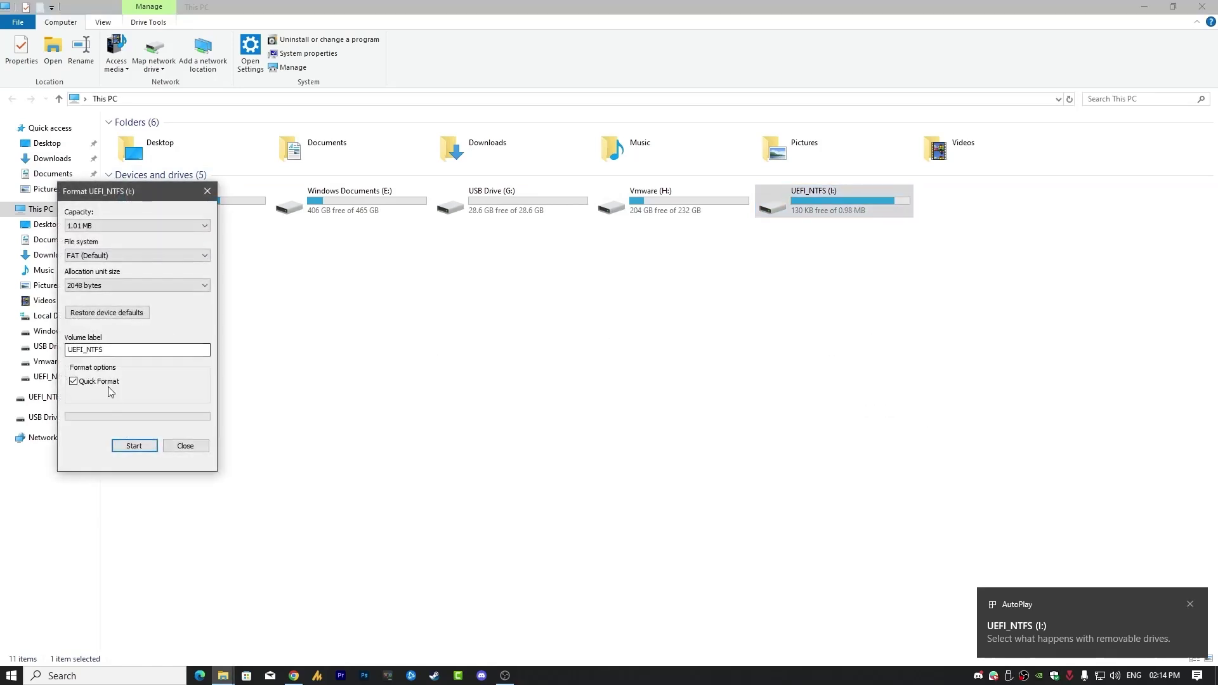
{"action": "left_click", "coordinate": [134, 446]}
{"action": "left_click", "coordinate": [637, 339]}
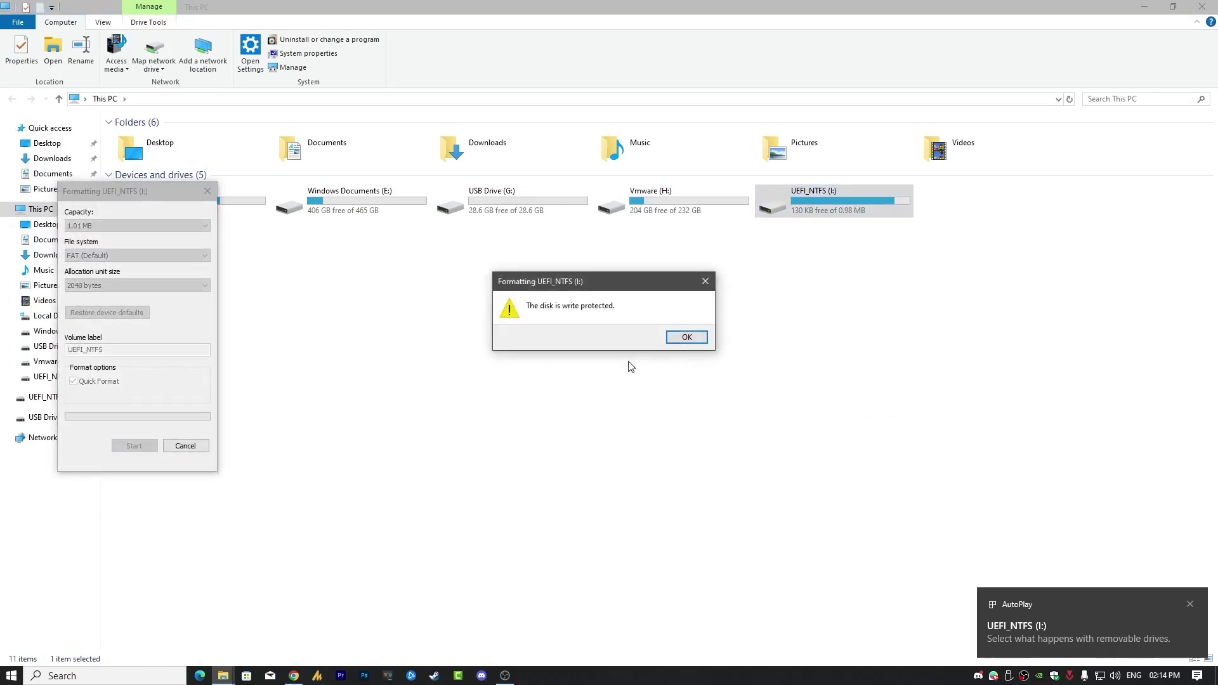
{"action": "left_click", "coordinate": [686, 337]}
{"action": "left_click", "coordinate": [185, 446]}
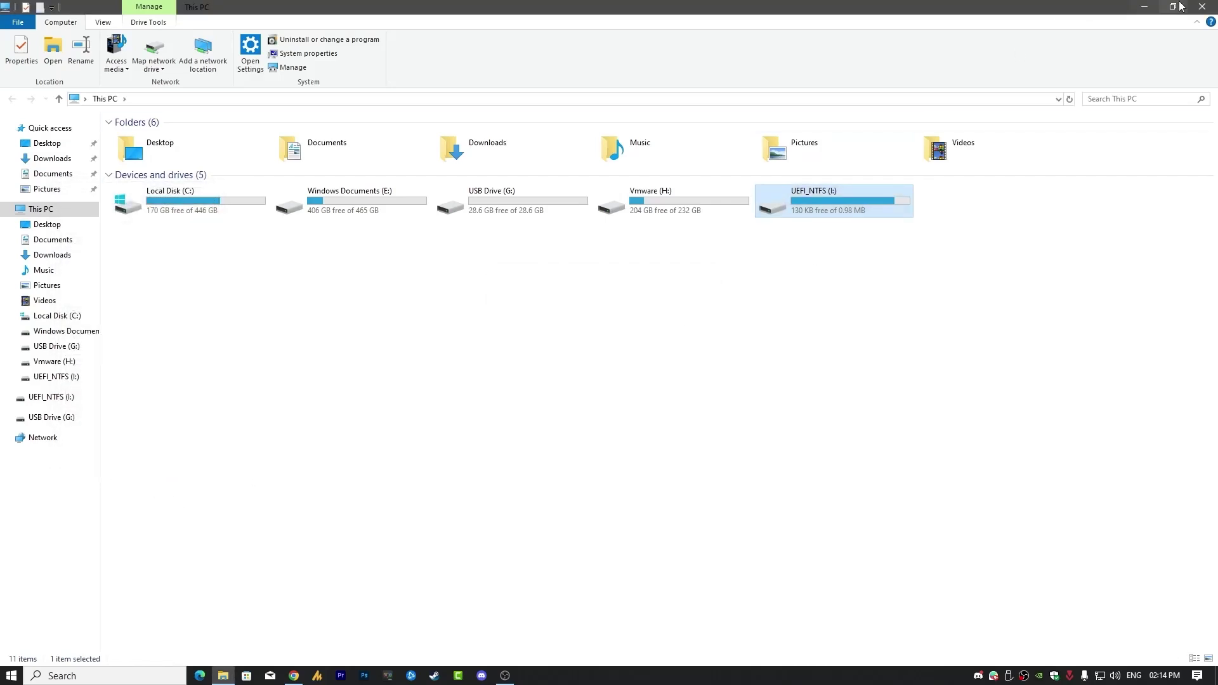
{"action": "left_click", "coordinate": [1201, 6]}
- Launch Disk Management from a 'disk m' search, maximize it, and inspect Disk 3's G: and UEFI_NTFS partitions
{"action": "key", "text": "super"}
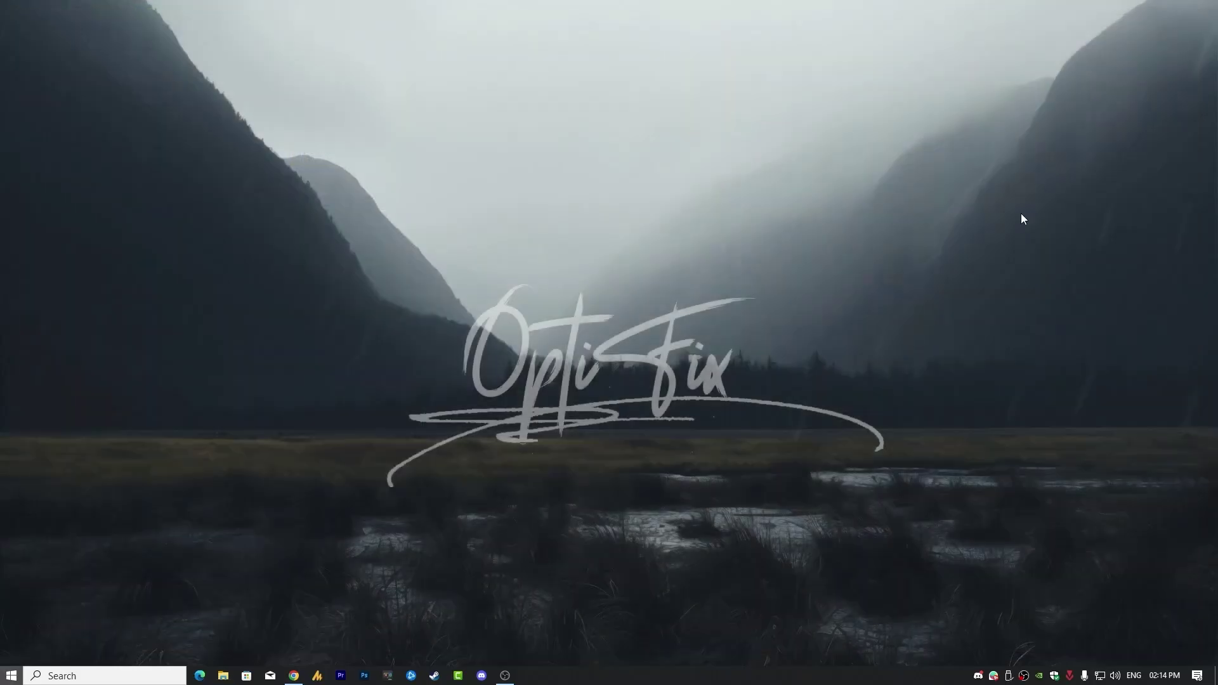
{"action": "type", "text": "d"}
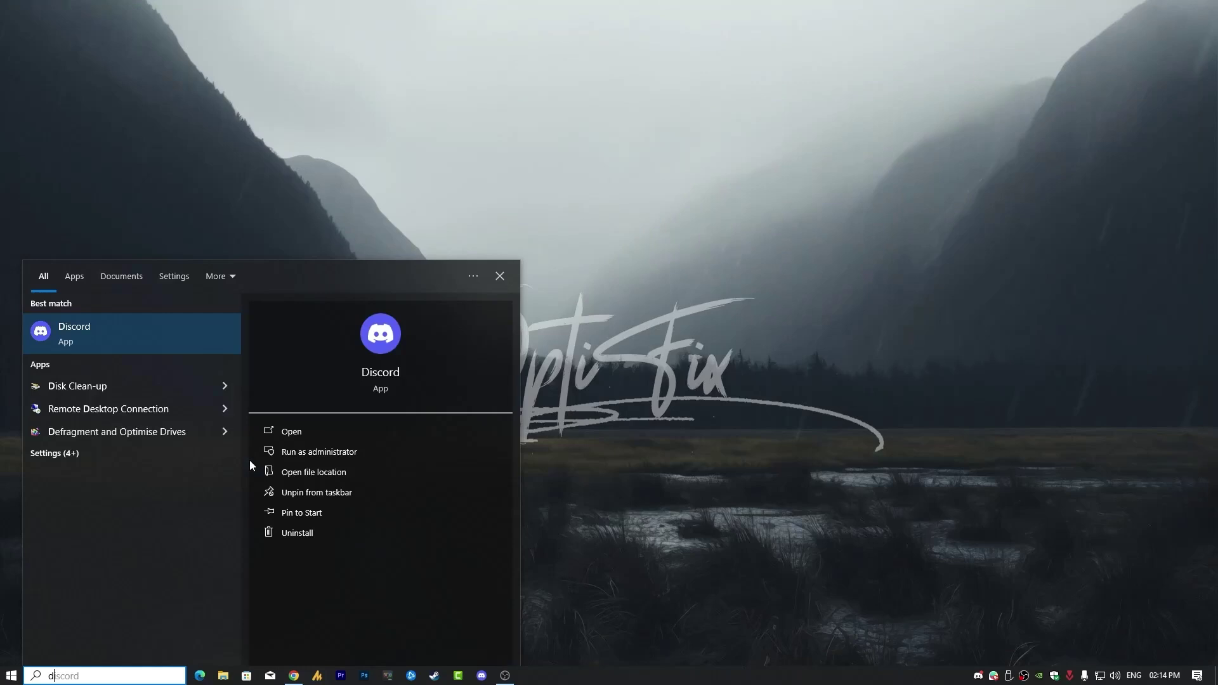
{"action": "type", "text": "iscordisk m"}
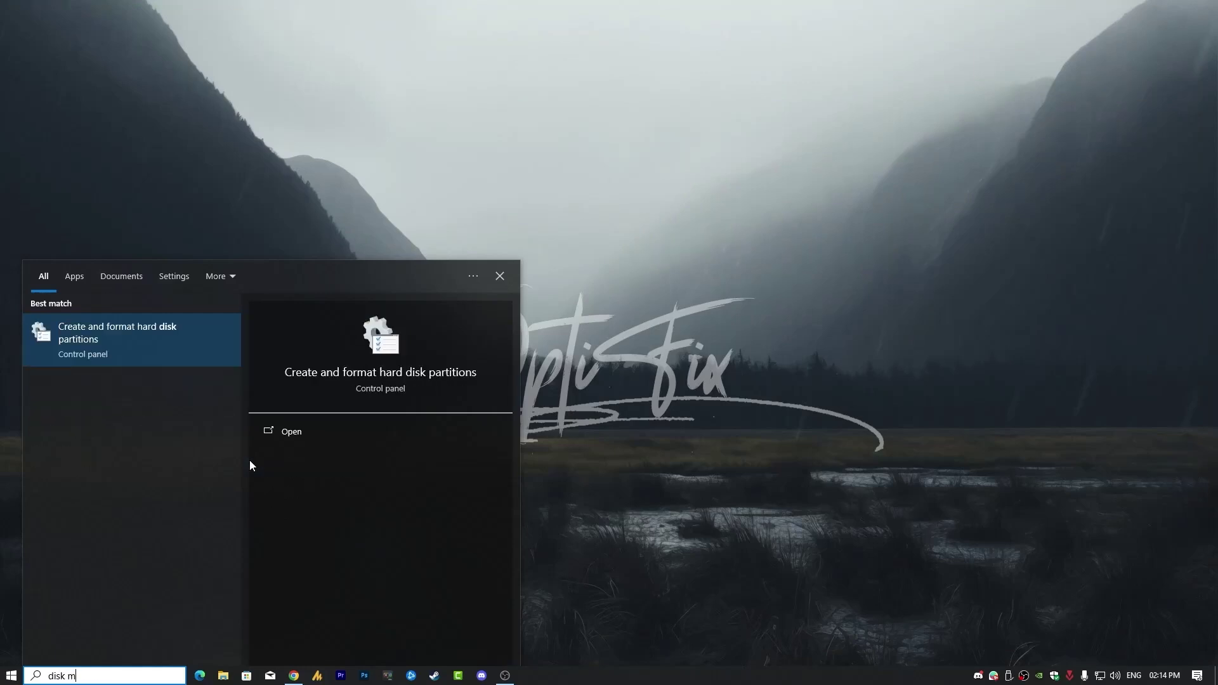
{"action": "left_click", "coordinate": [130, 349]}
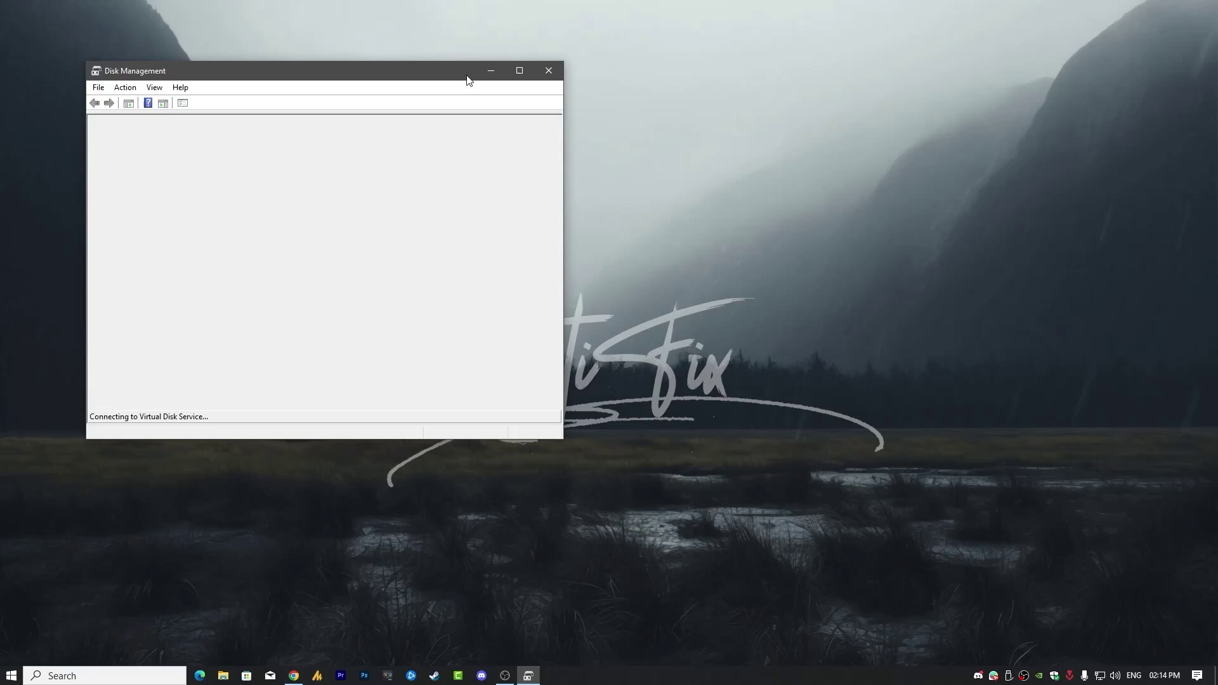
{"action": "left_click", "coordinate": [518, 71]}
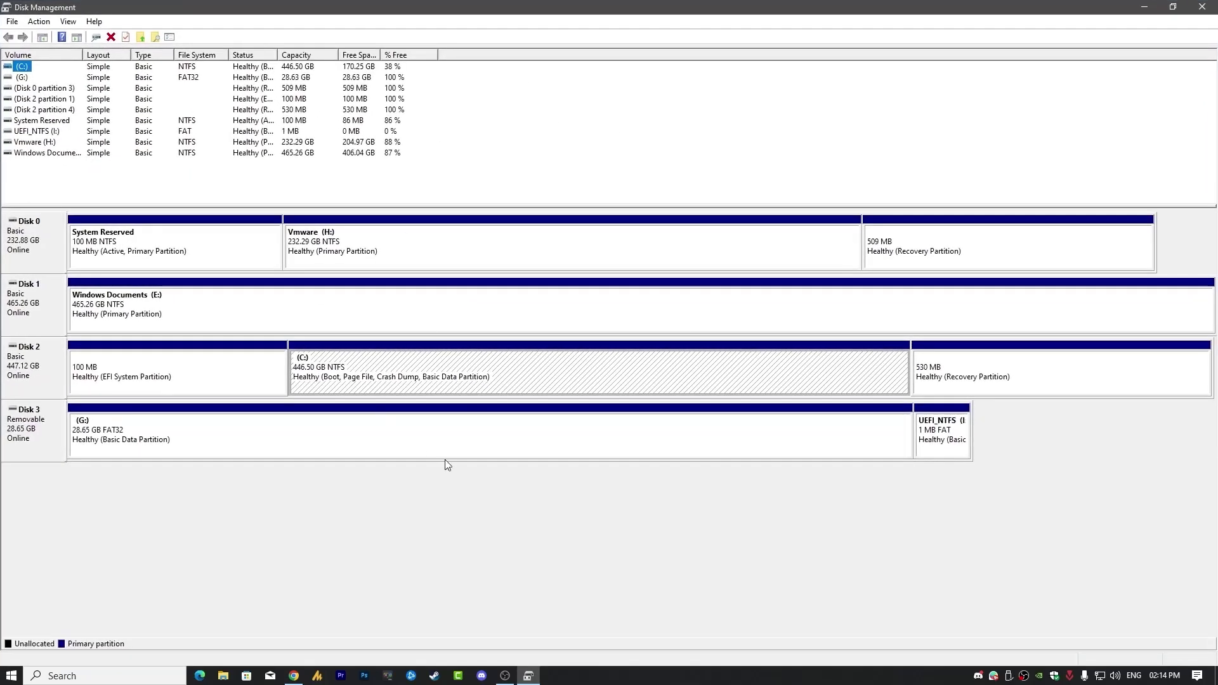
{"action": "left_click", "coordinate": [253, 425]}
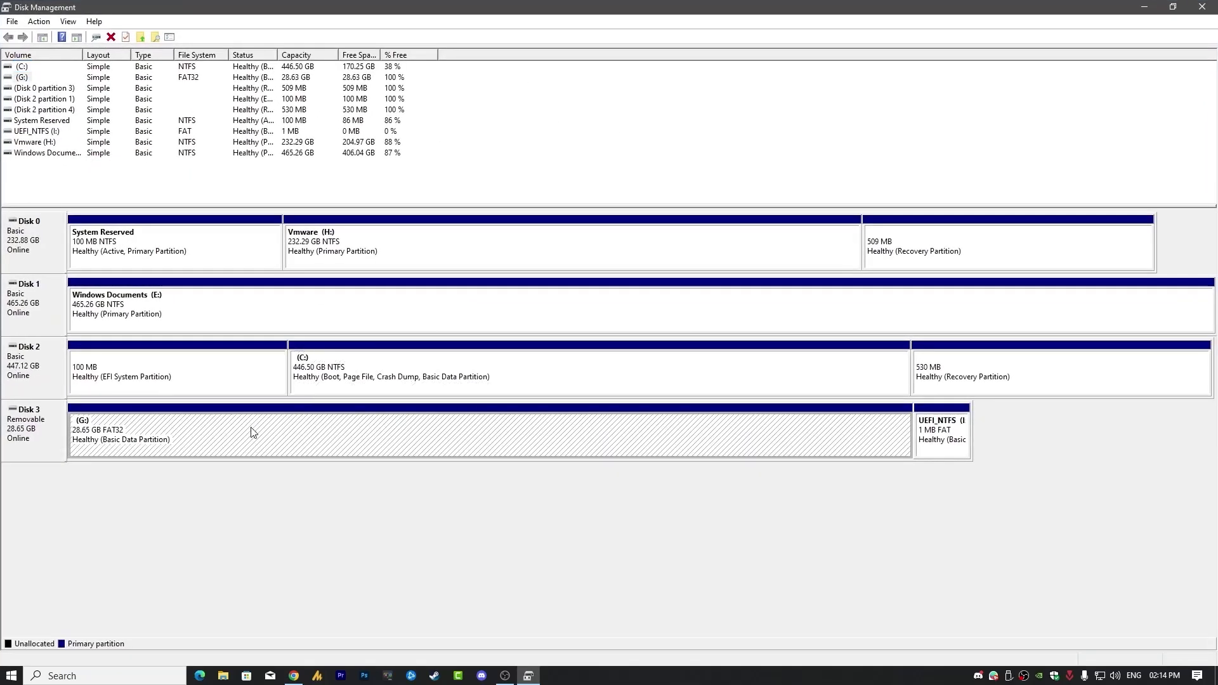
{"action": "left_click", "coordinate": [30, 447]}
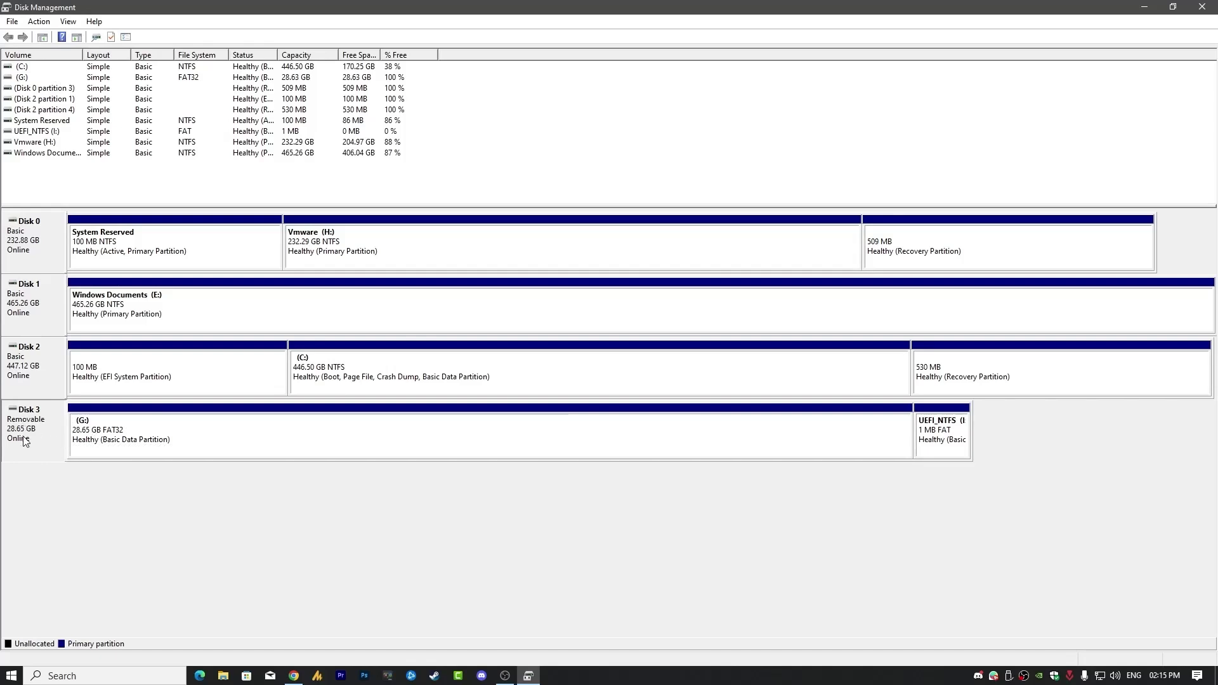
{"action": "left_click", "coordinate": [131, 446]}
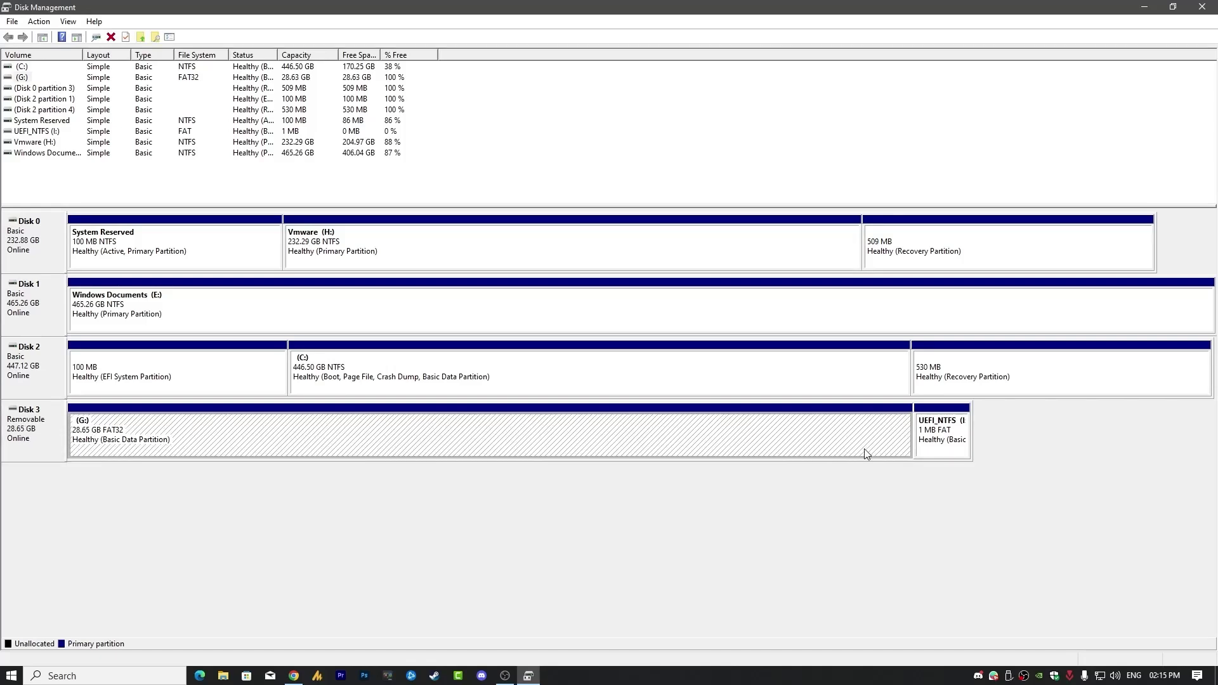
{"action": "left_click", "coordinate": [944, 448]}
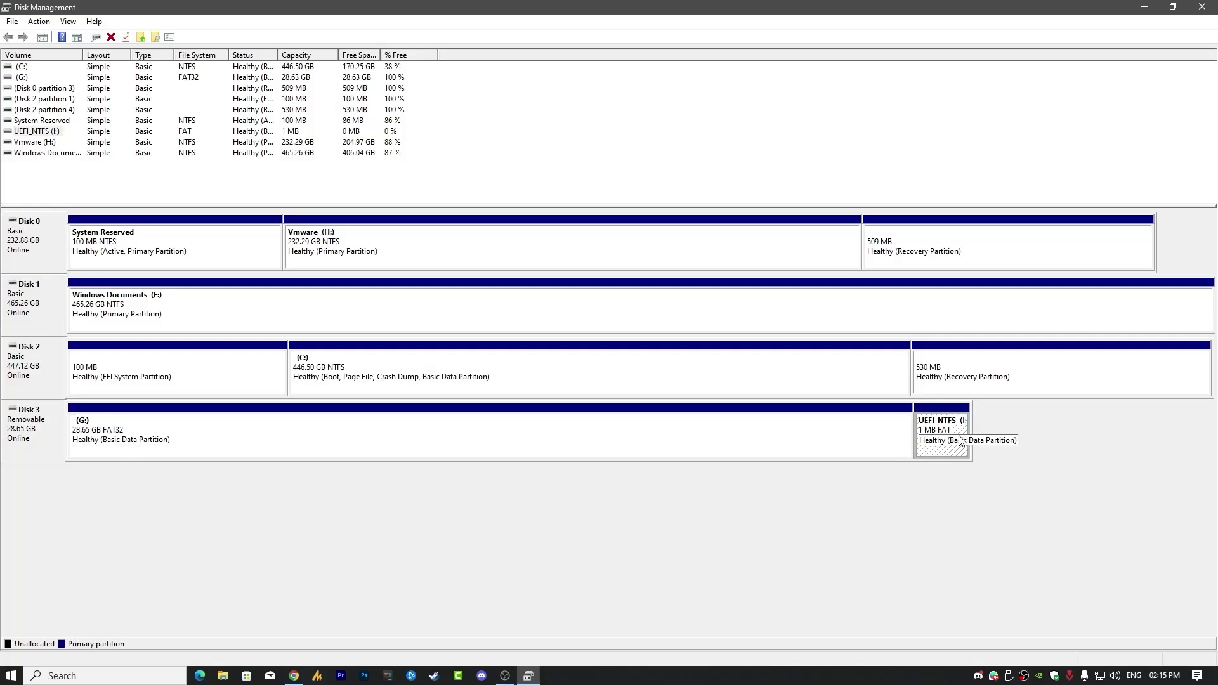
- Delete the (G:) volume and then the 1 MB UEFI_NTFS volume on Disk 3
{"action": "right_click", "coordinate": [346, 436]}
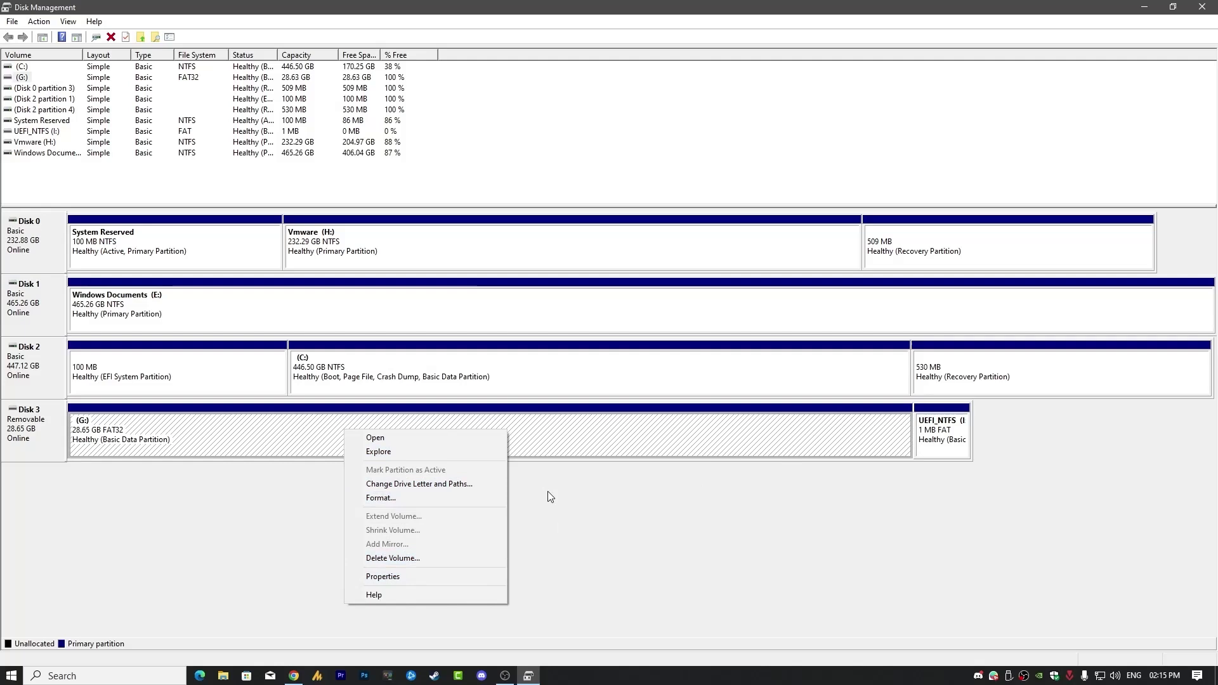
{"action": "left_click", "coordinate": [466, 557]}
{"action": "left_click", "coordinate": [653, 387]}
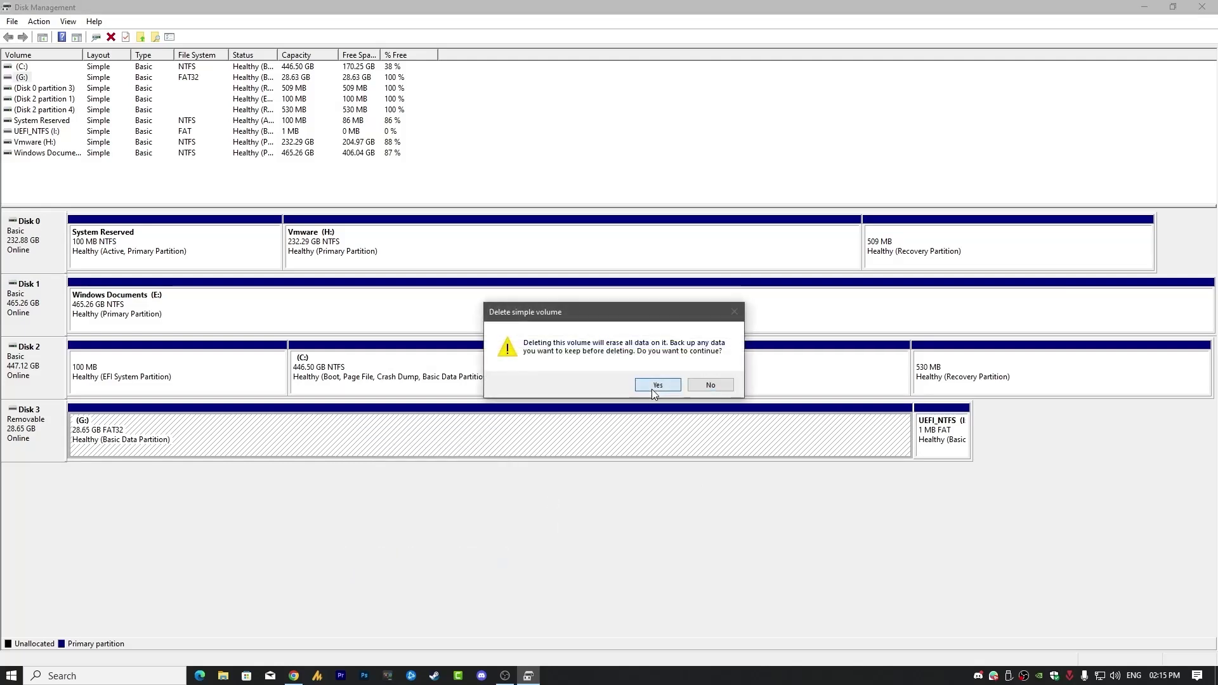
{"action": "right_click", "coordinate": [945, 436]}
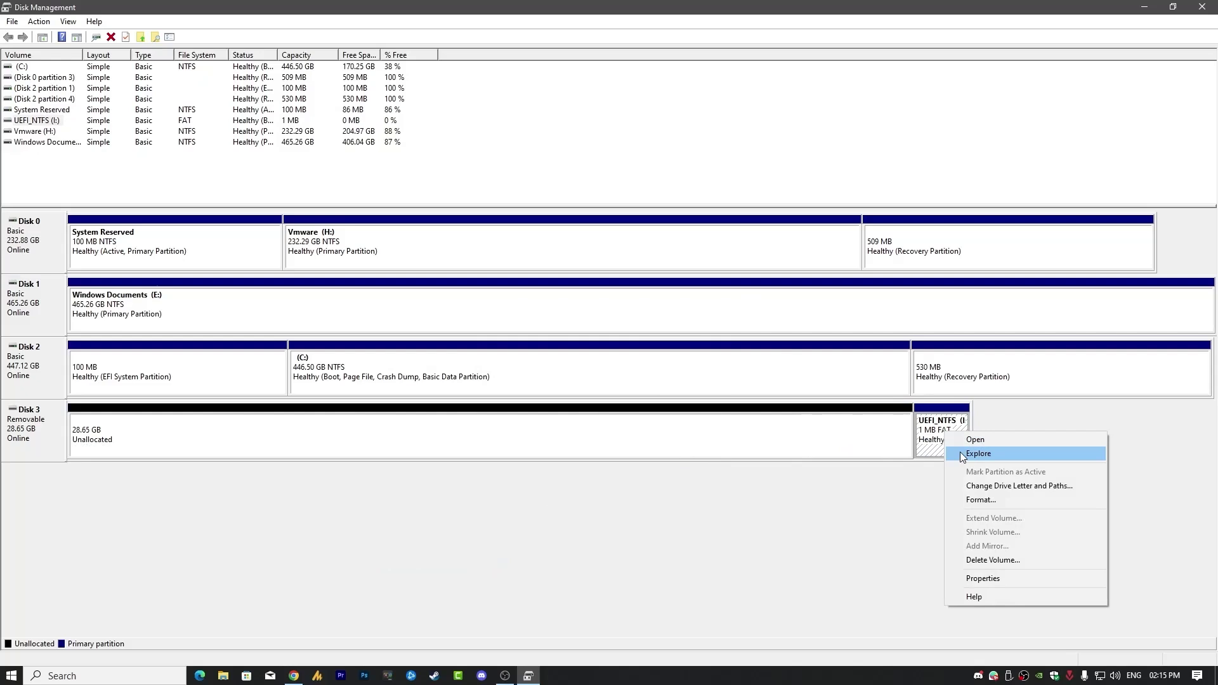
{"action": "left_click", "coordinate": [989, 560]}
{"action": "left_click", "coordinate": [675, 386]}
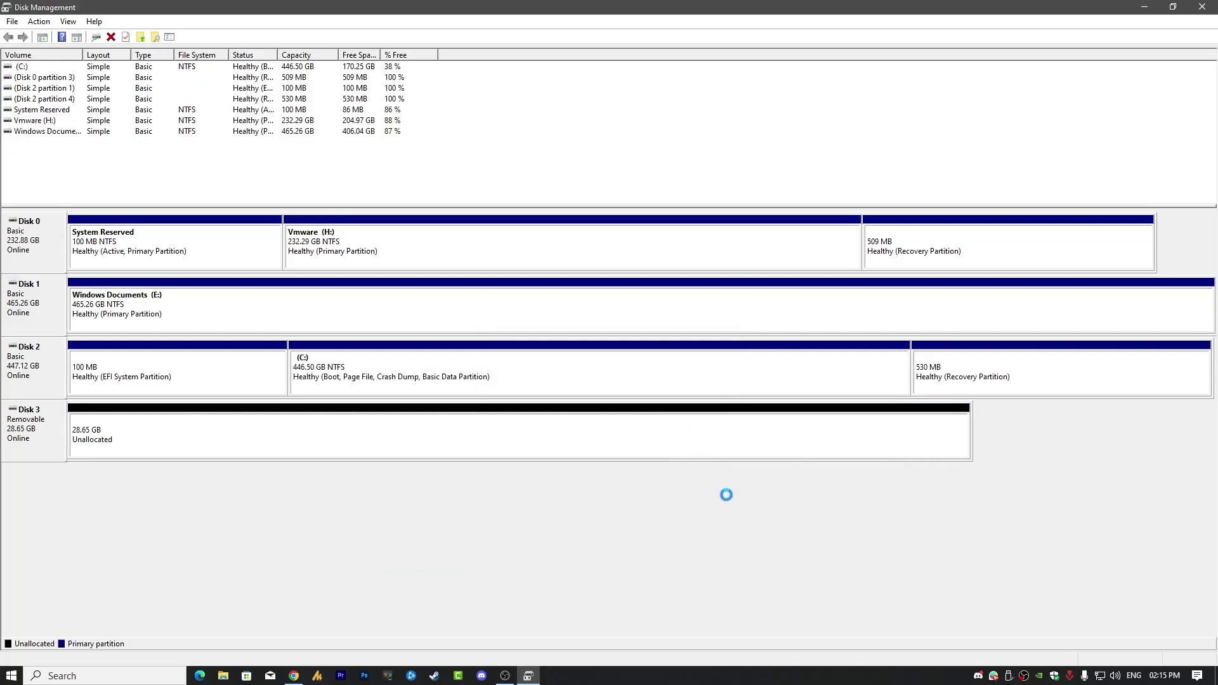
- Start a new simple volume on Disk 3's unallocated space at the full 29338 MB, choosing letter Q
{"action": "right_click", "coordinate": [437, 428]}
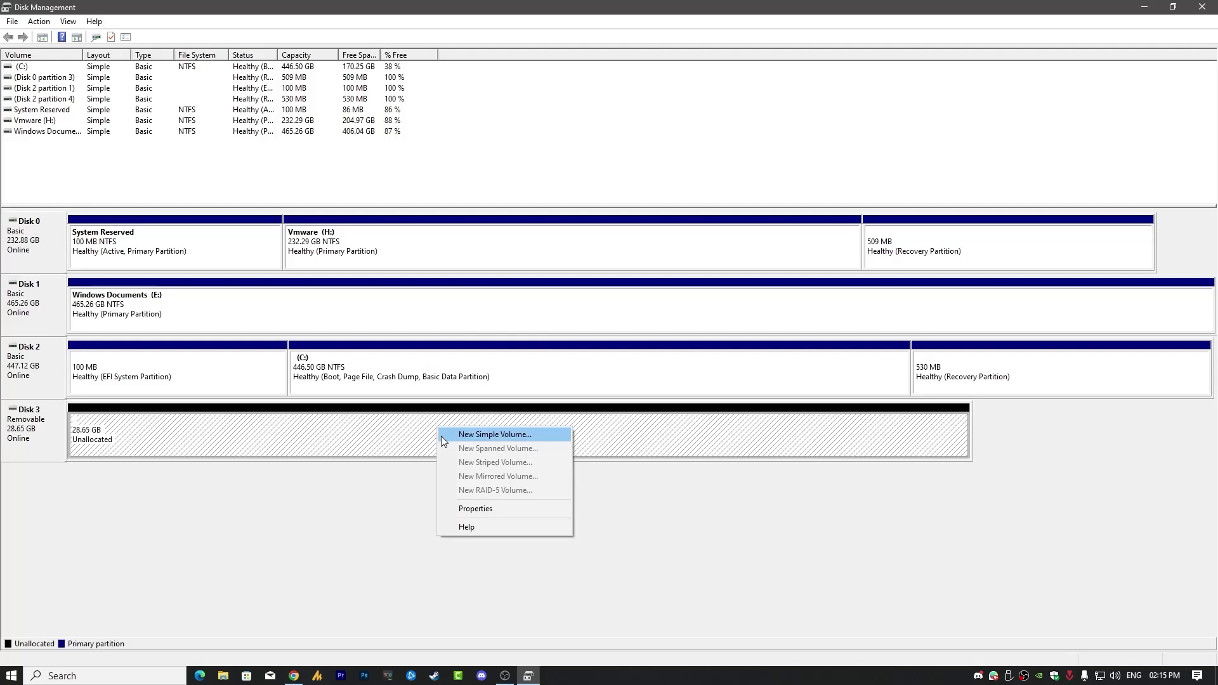
{"action": "left_click", "coordinate": [535, 435]}
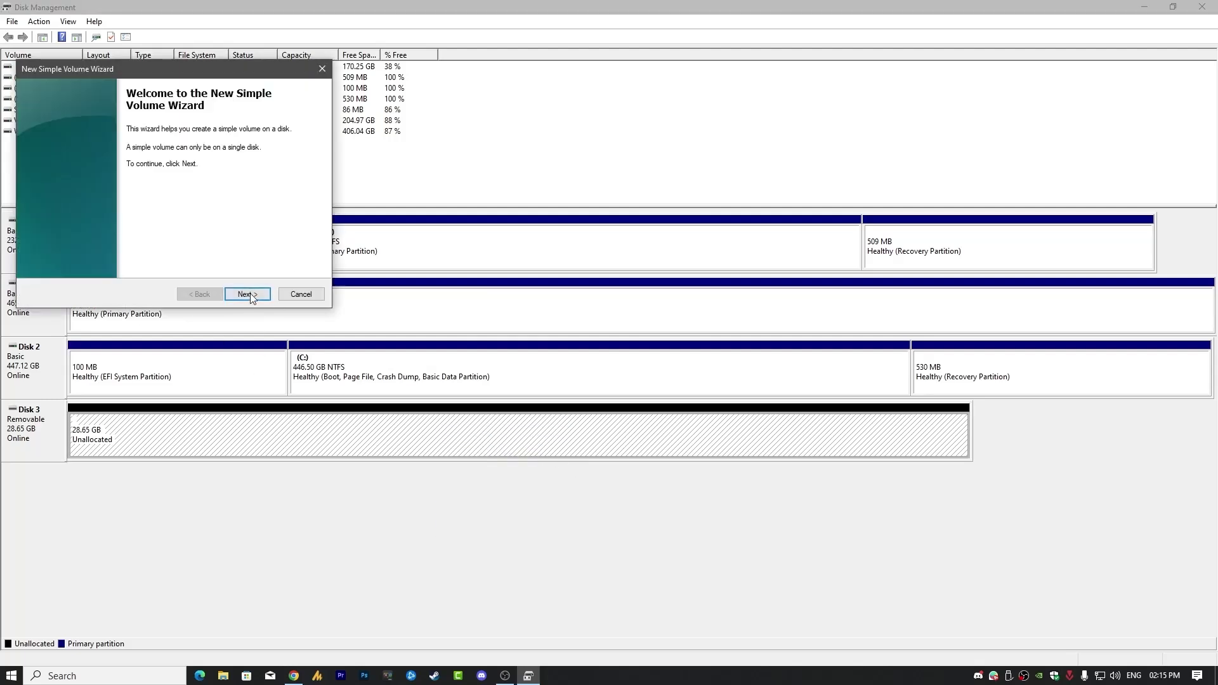
{"action": "left_click", "coordinate": [247, 293]}
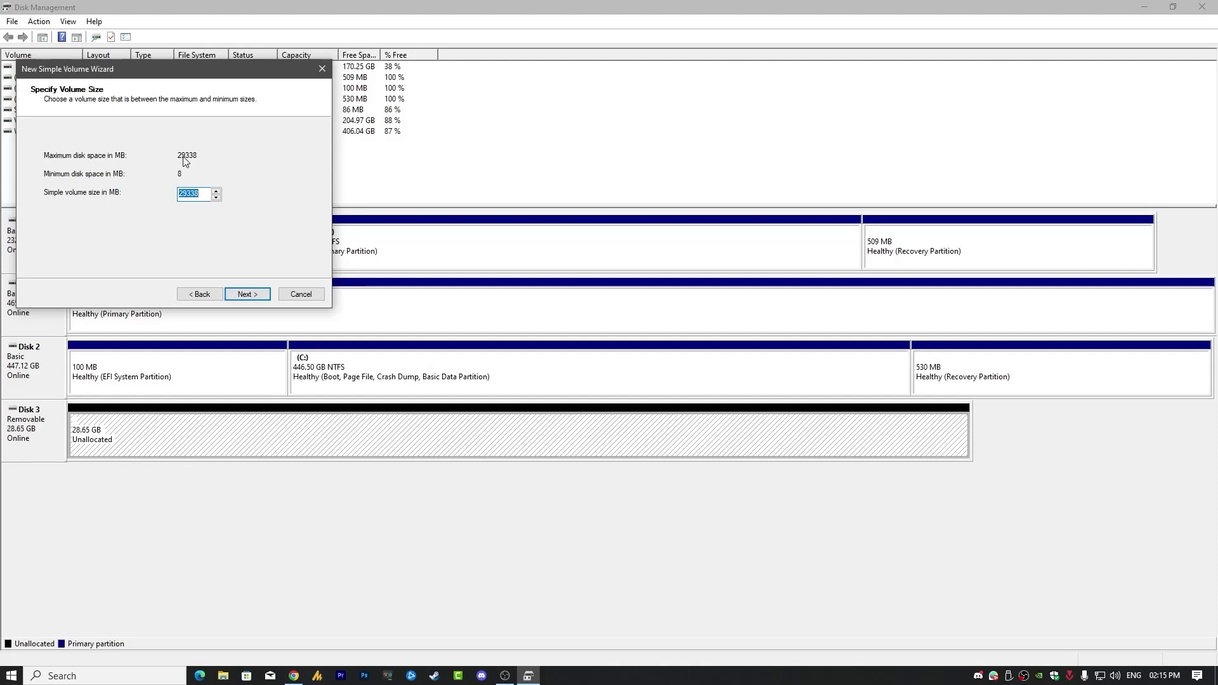
{"action": "left_click", "coordinate": [252, 295]}
{"action": "left_click", "coordinate": [235, 156]}
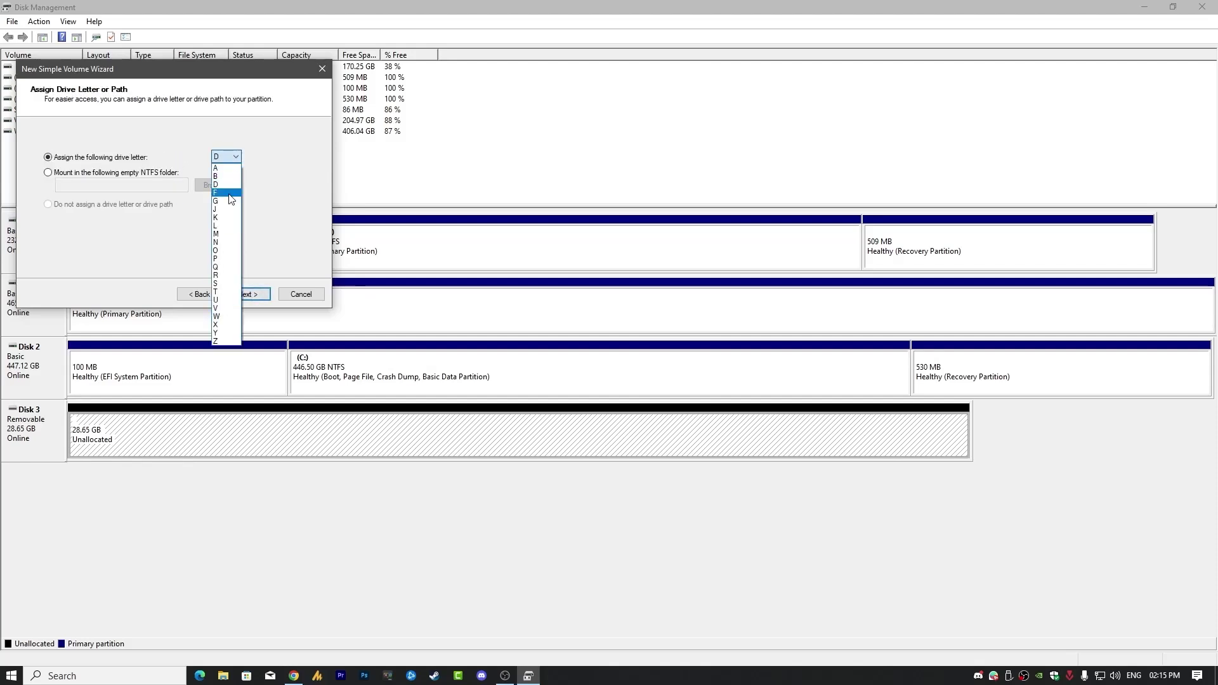
{"action": "left_click", "coordinate": [235, 267]}
{"action": "left_click", "coordinate": [256, 292]}
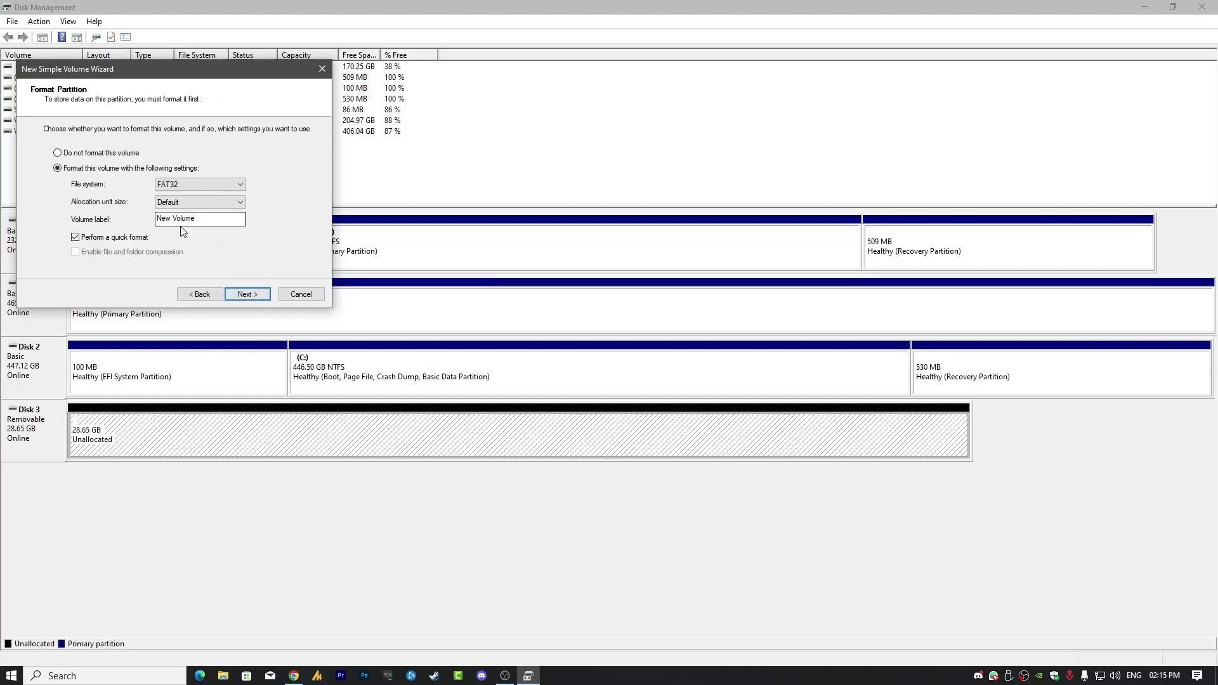
- Label the volume 'USB', keep FAT32, finish the wizard, and close Disk Management
{"action": "left_click_drag", "start_coordinate": [197, 217], "coordinate": [64, 225]}
{"action": "type", "text": "USB"}
{"action": "left_click", "coordinate": [215, 182]}
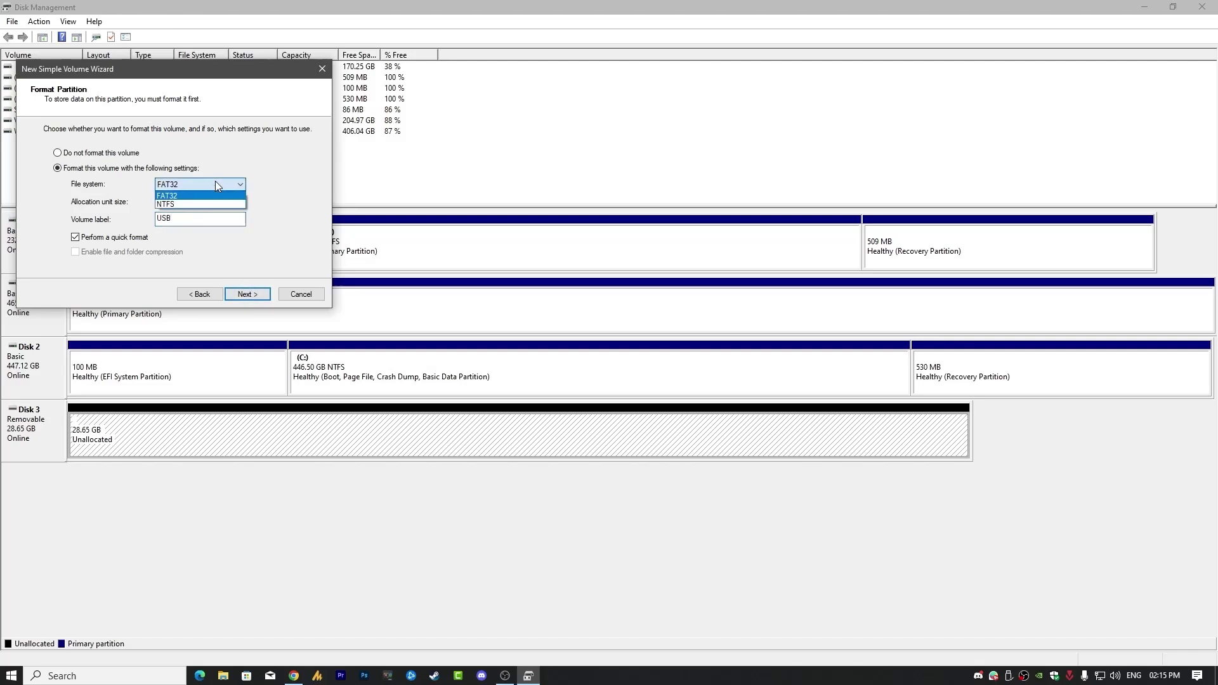
{"action": "left_click", "coordinate": [215, 182]}
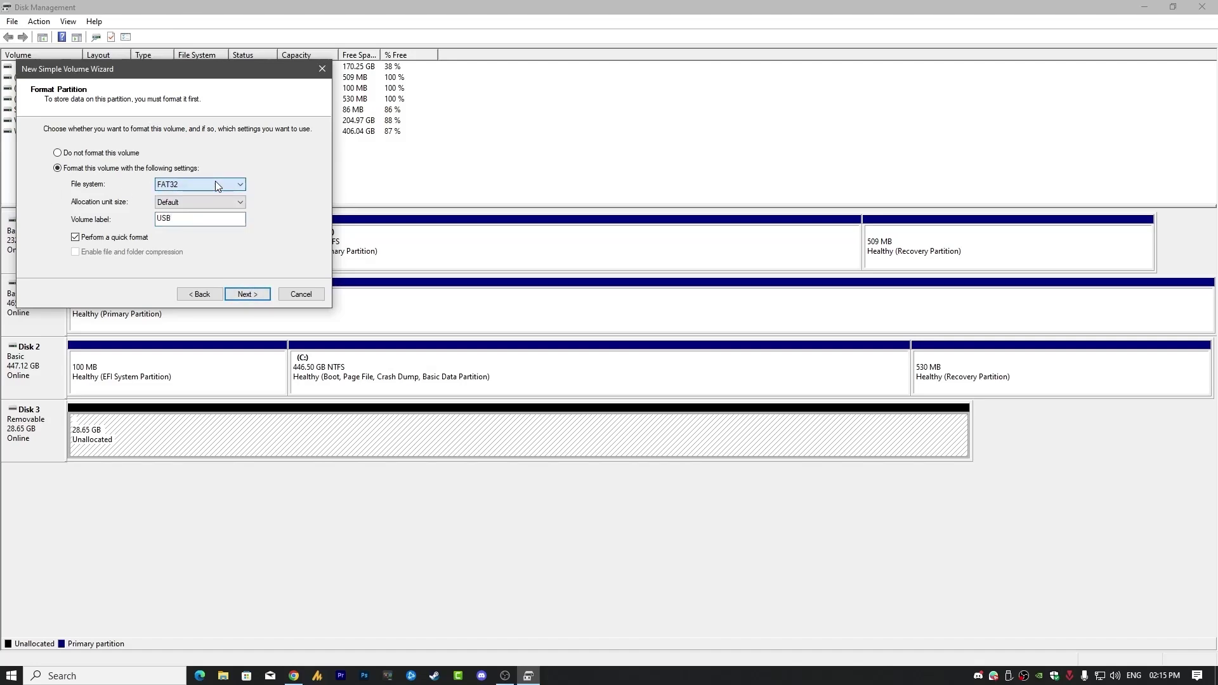
{"action": "left_click", "coordinate": [247, 296]}
{"action": "left_click", "coordinate": [248, 295]}
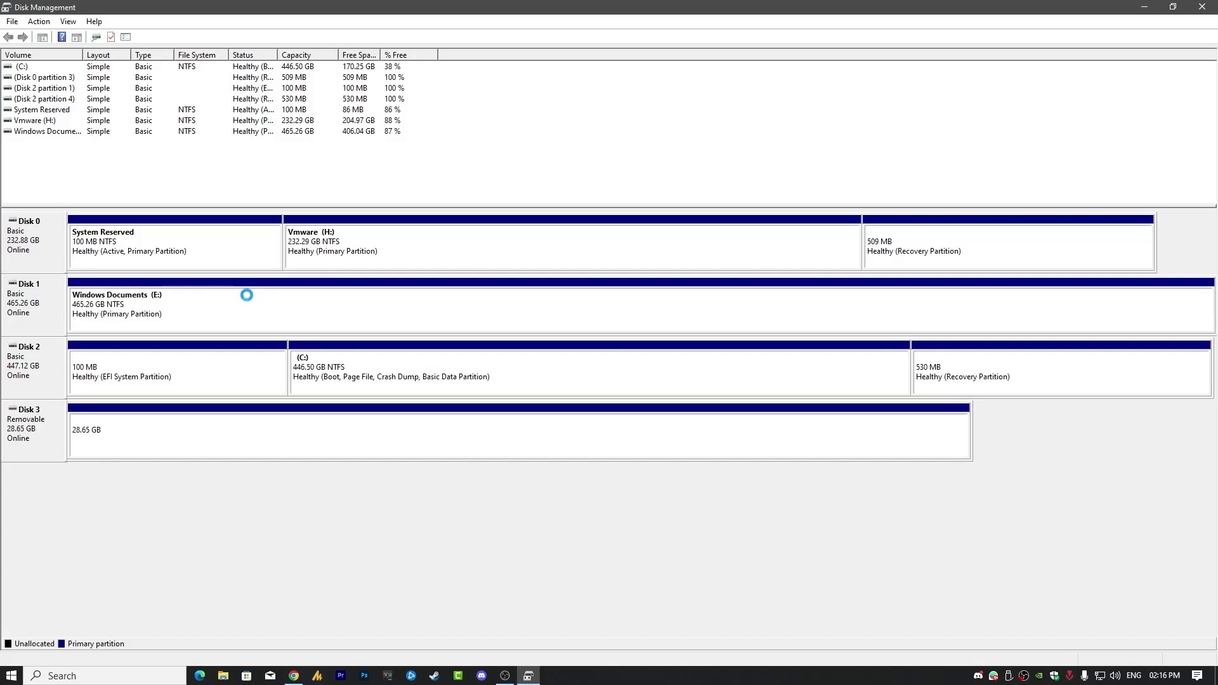
{"action": "left_click", "coordinate": [166, 444]}
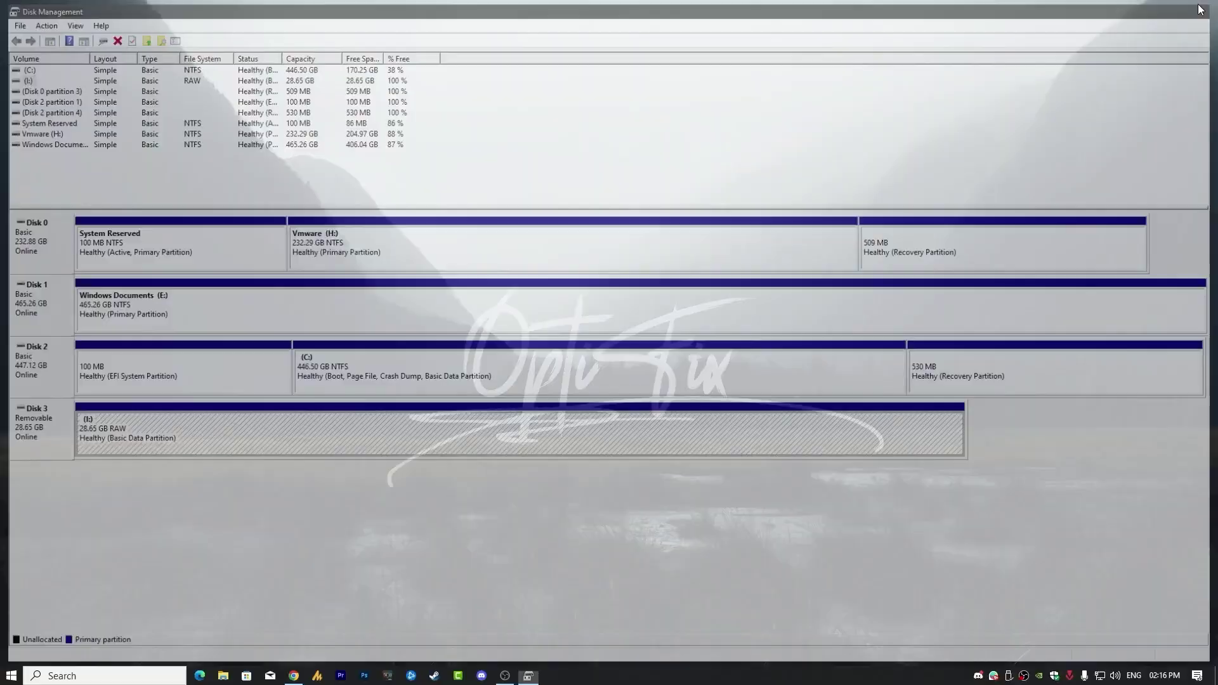
{"action": "left_click", "coordinate": [1202, 7]}
{"action": "left_click", "coordinate": [226, 675]}
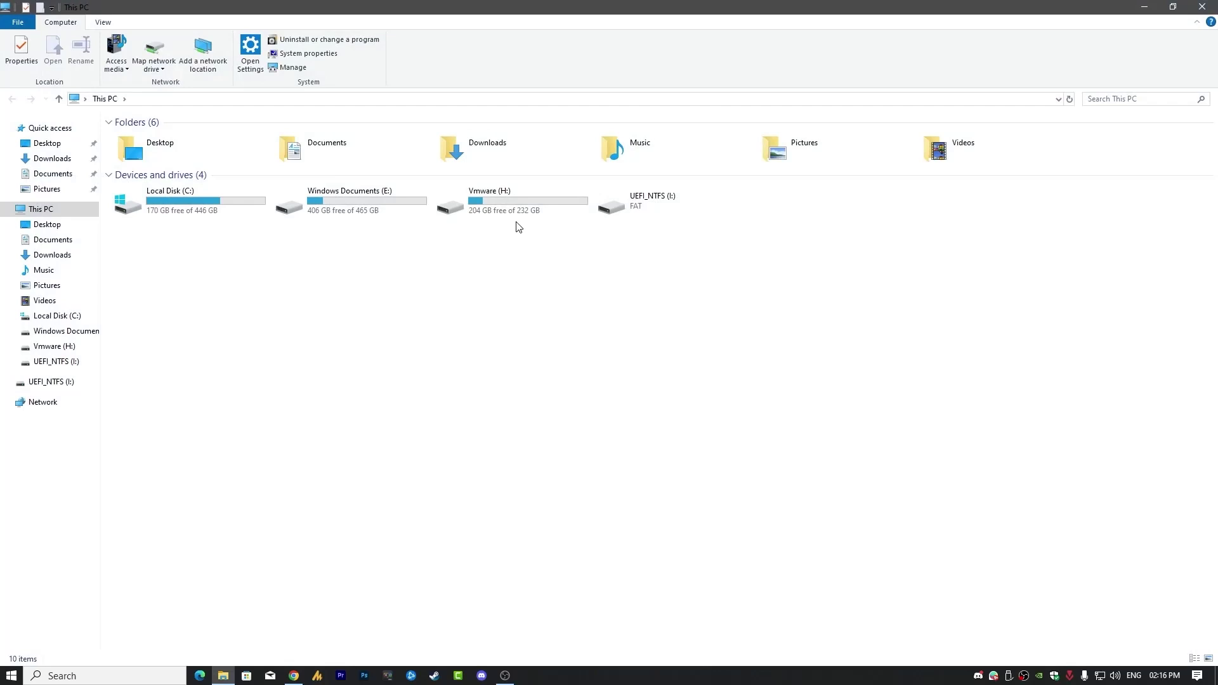
- Format drive I: as FAT32 from File Explorer's format prompt and acknowledge completion
{"action": "left_click", "coordinate": [660, 205]}
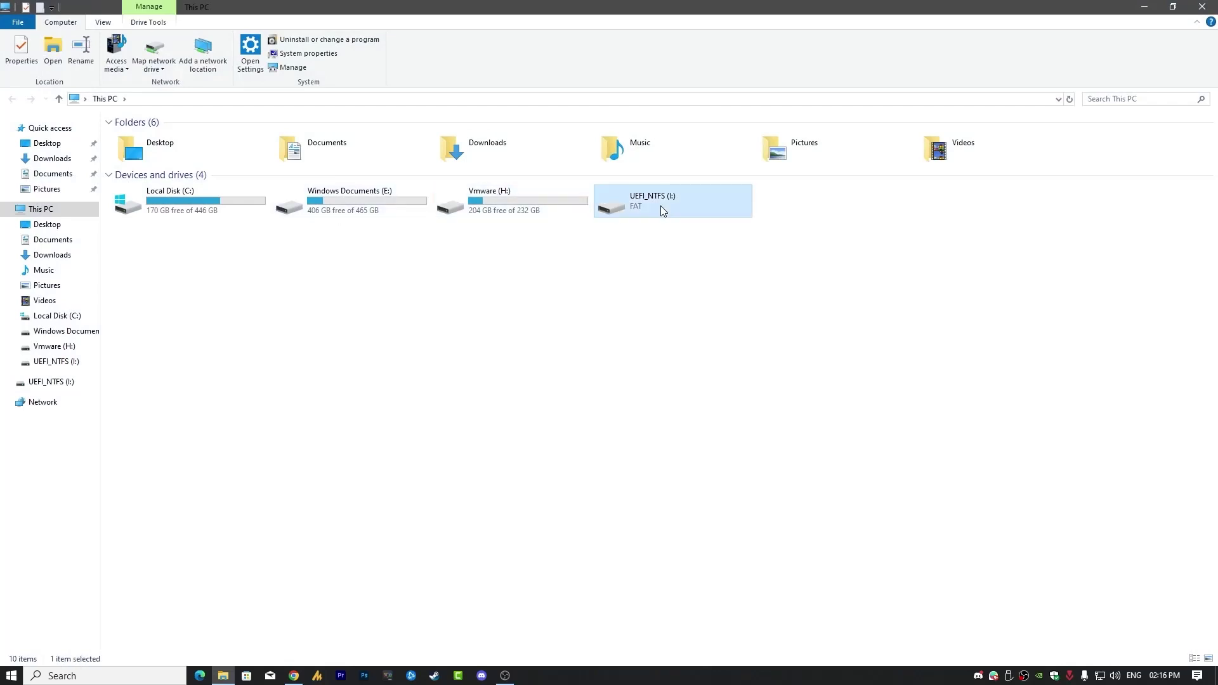
{"action": "double_click", "coordinate": [660, 205]}
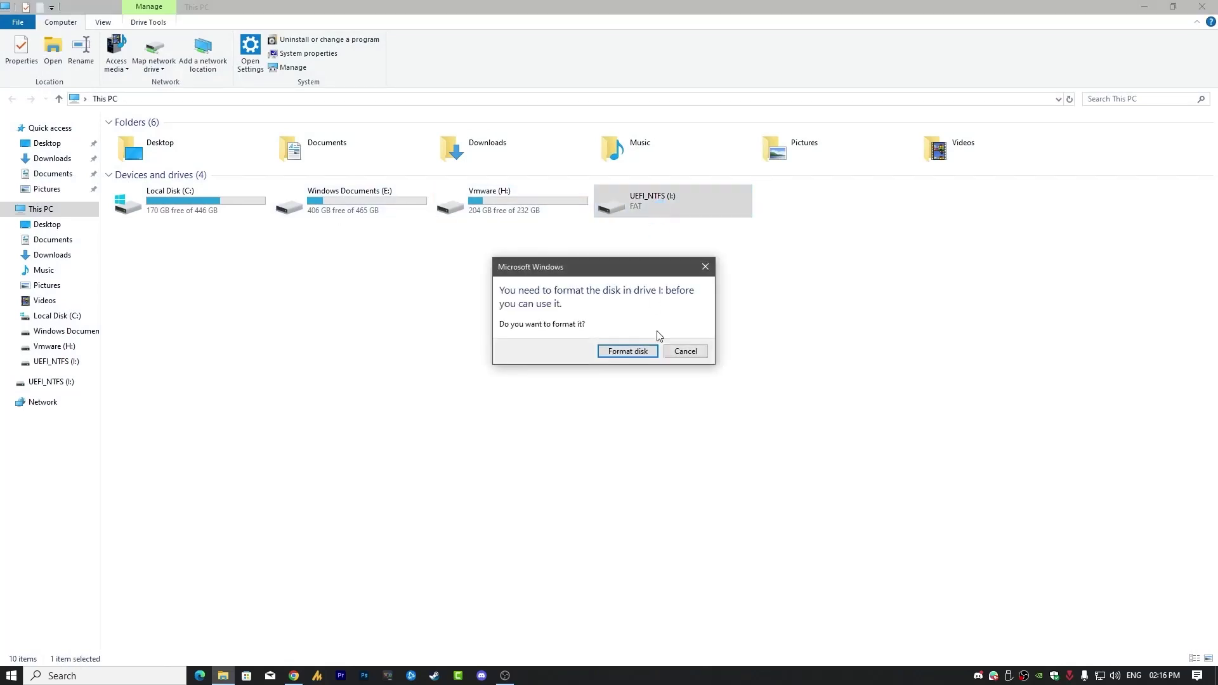
{"action": "left_click", "coordinate": [627, 349]}
{"action": "left_click", "coordinate": [128, 308]}
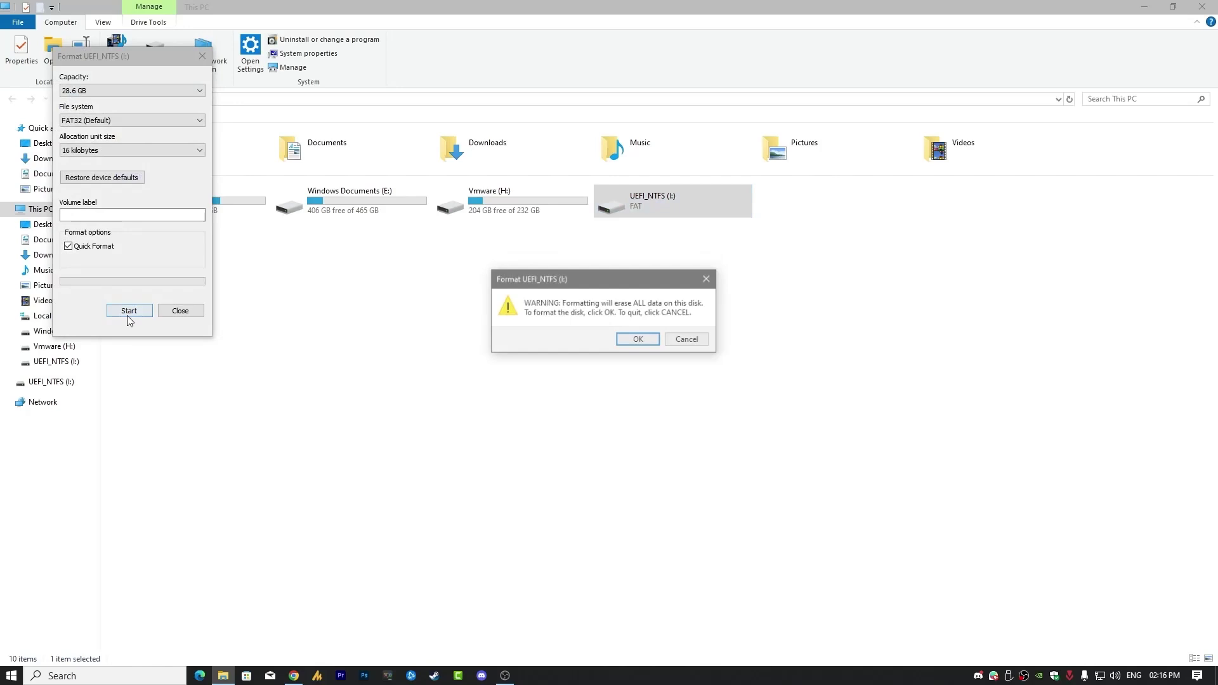
{"action": "left_click", "coordinate": [618, 338]}
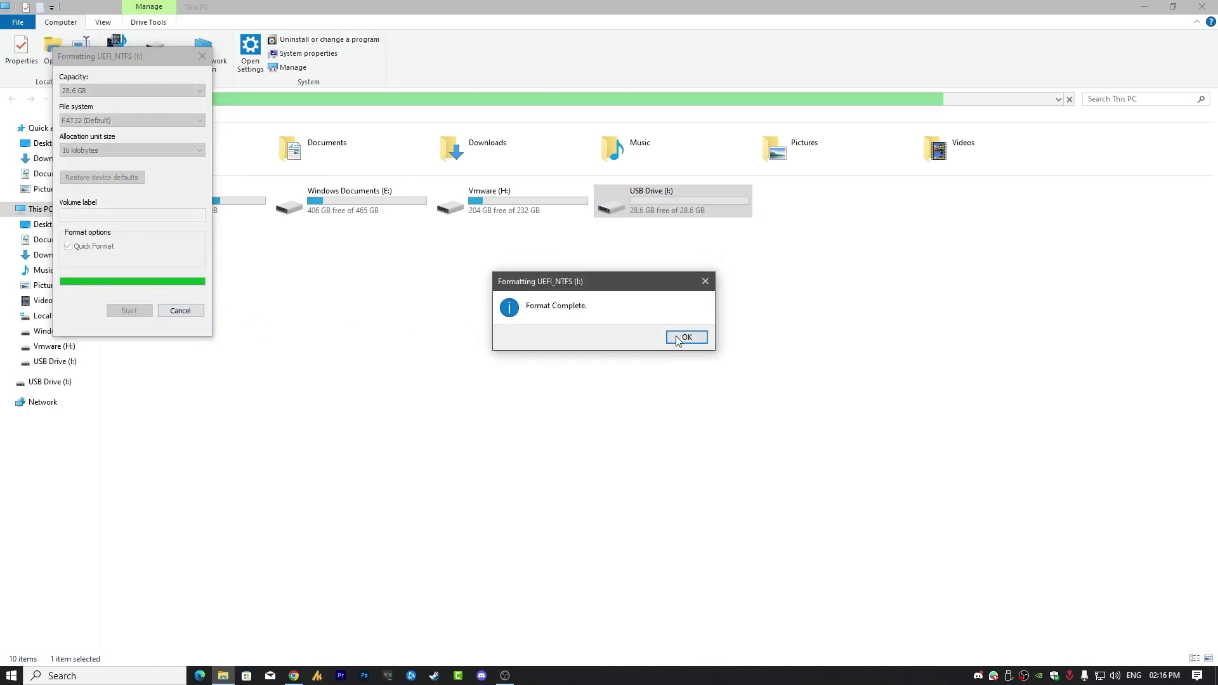
{"action": "left_click", "coordinate": [680, 336]}
{"action": "left_click", "coordinate": [180, 310]}
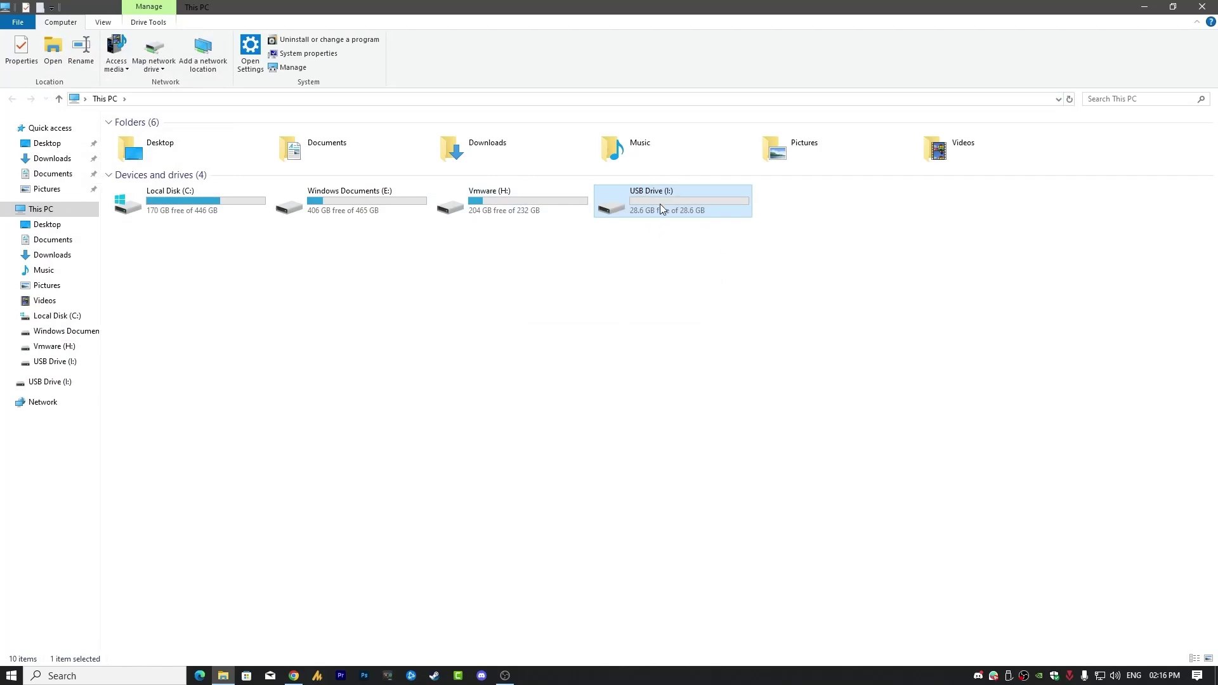
{"action": "key", "text": "super"}
- Reopen Disk Management via 'disk m' and change the Disk 3 volume's letter from I: to U:
{"action": "type", "text": "disk"}
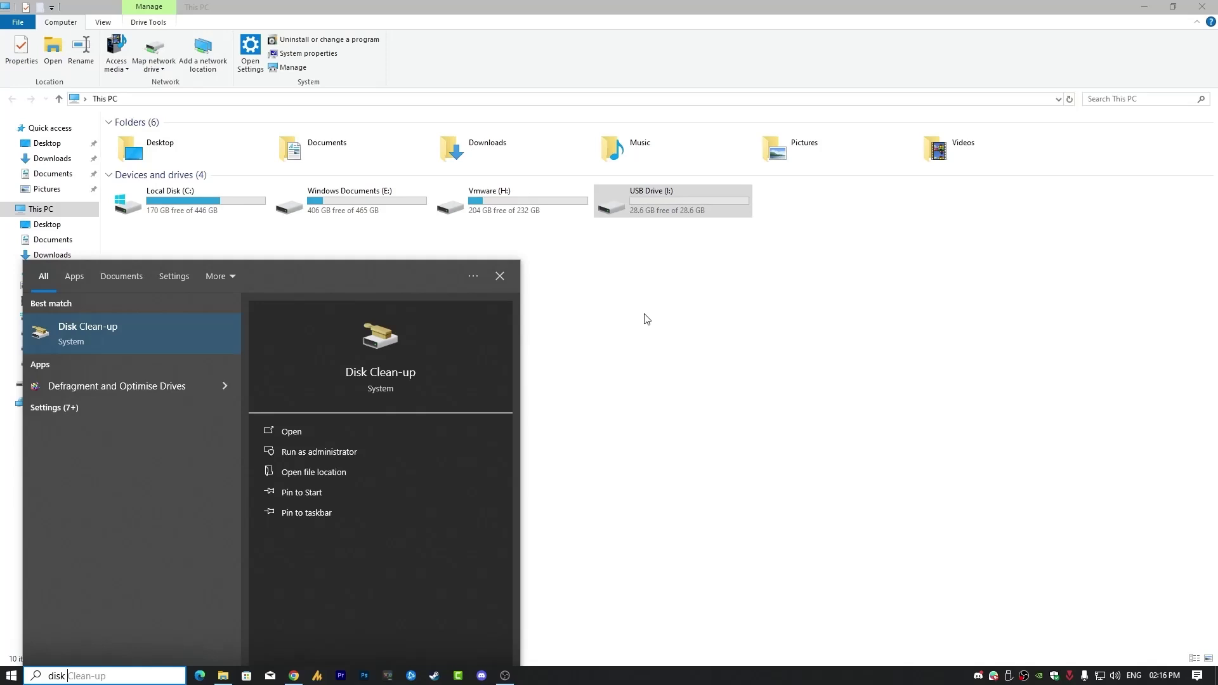
{"action": "type", "text": " m"}
{"action": "key", "text": "Return"}
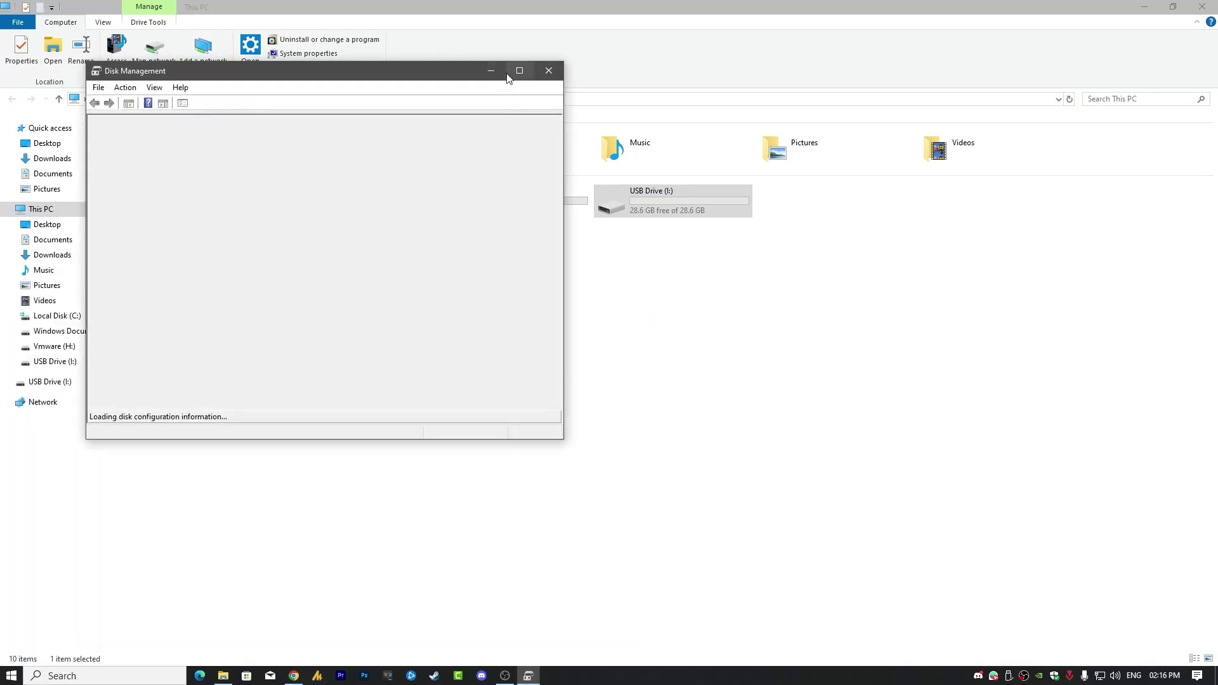
{"action": "left_click", "coordinate": [511, 74]}
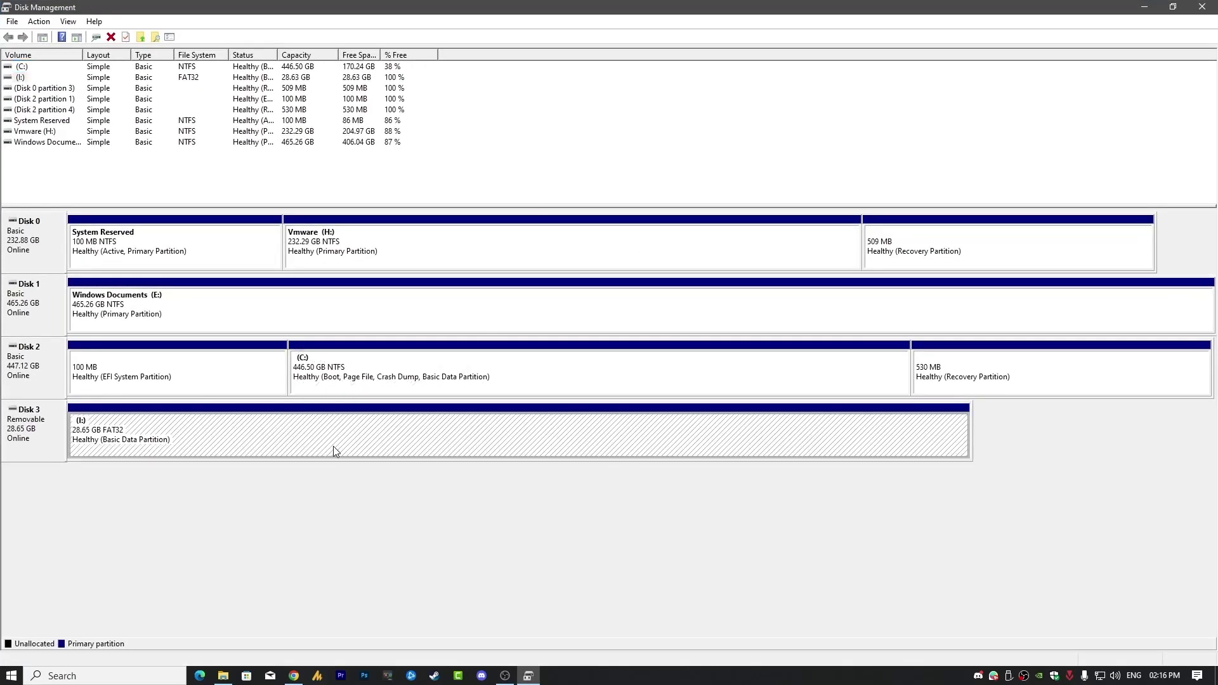
{"action": "right_click", "coordinate": [157, 436]}
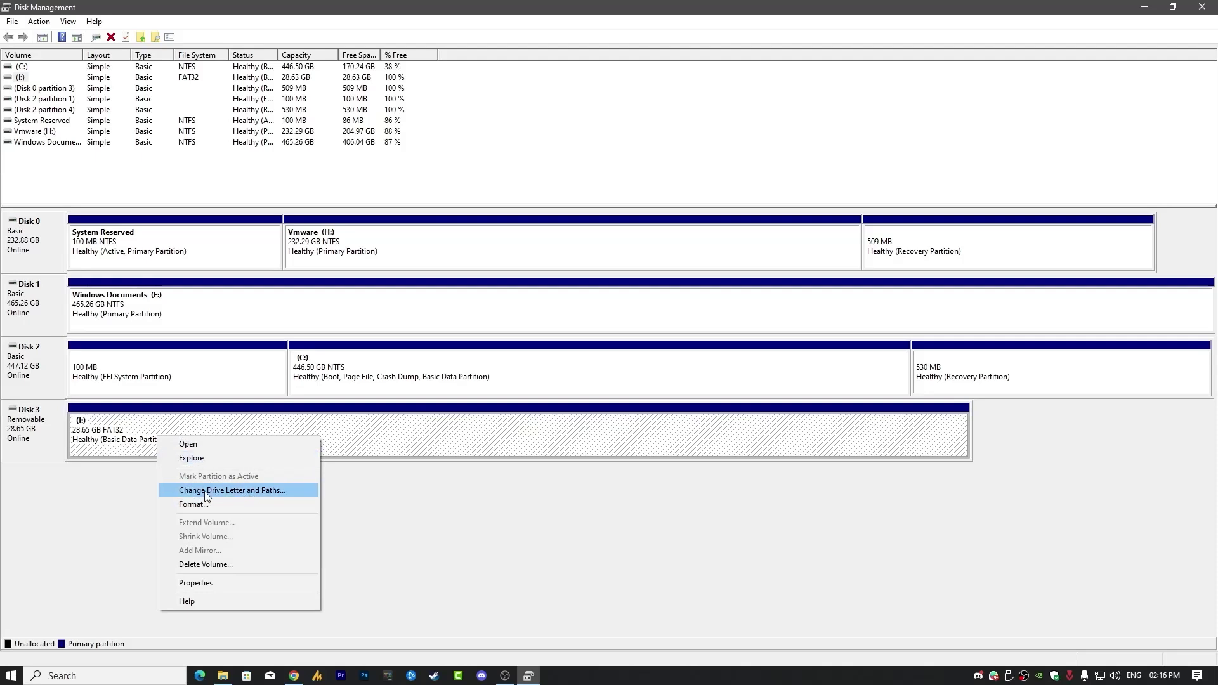
{"action": "left_click", "coordinate": [287, 492]}
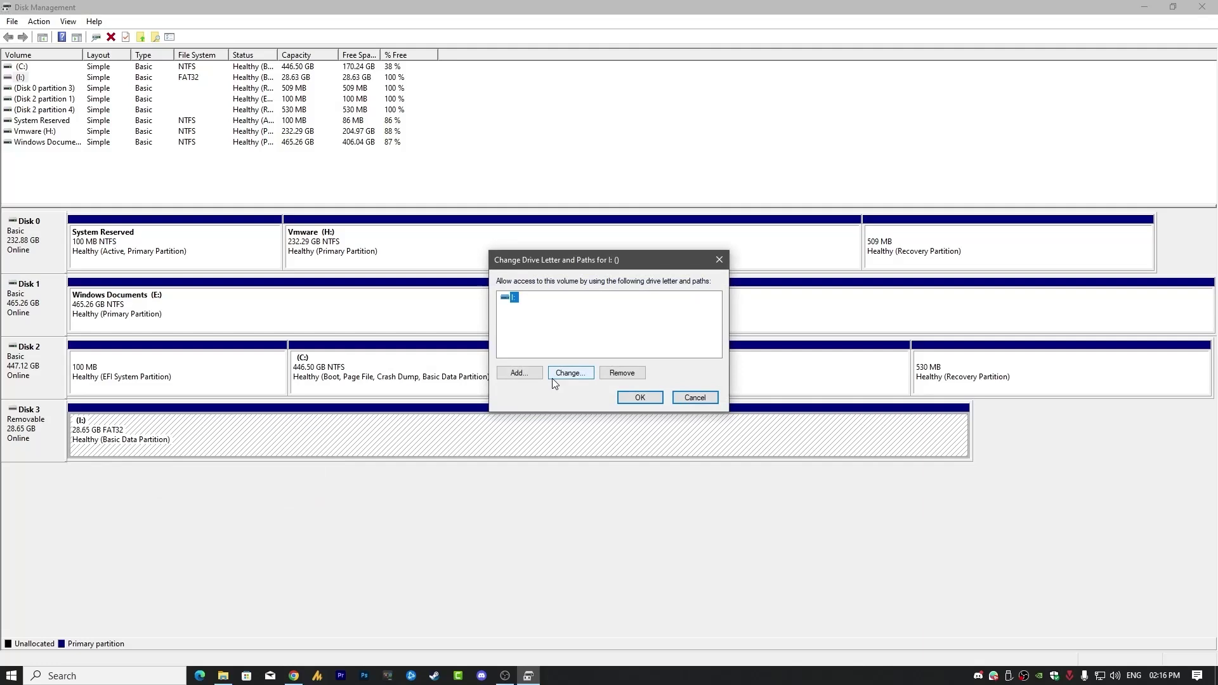
{"action": "left_click", "coordinate": [570, 374]}
{"action": "left_click", "coordinate": [707, 317]}
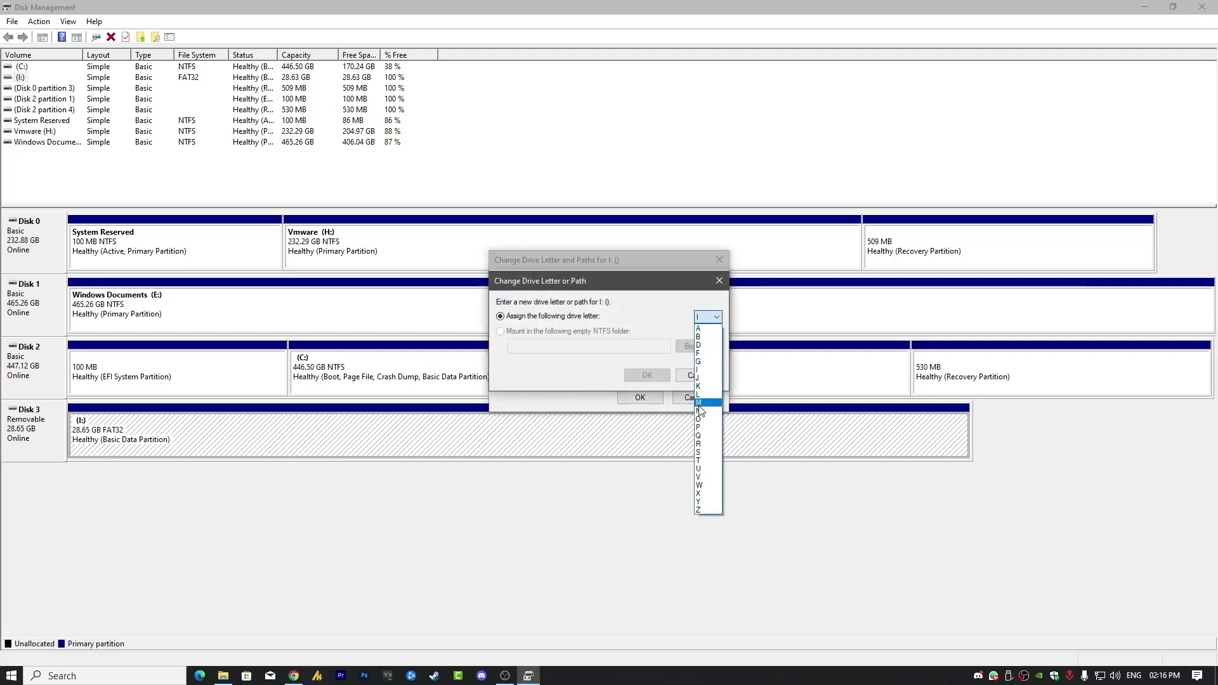
{"action": "left_click", "coordinate": [709, 469]}
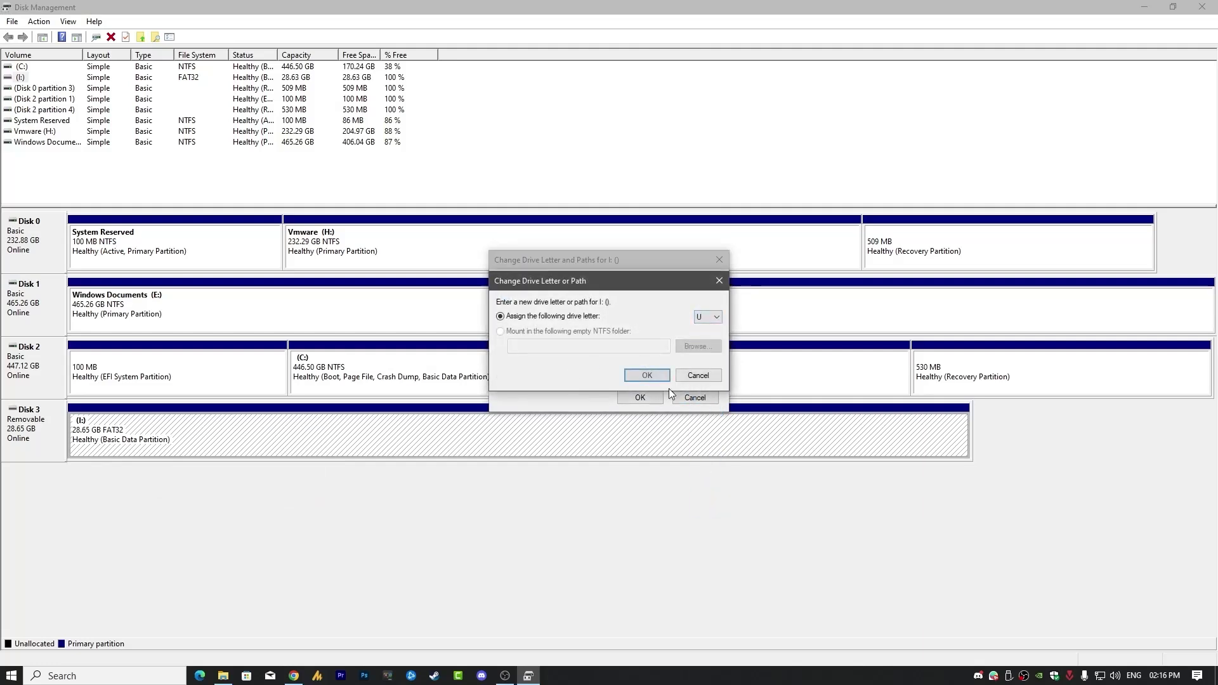
{"action": "left_click", "coordinate": [646, 375]}
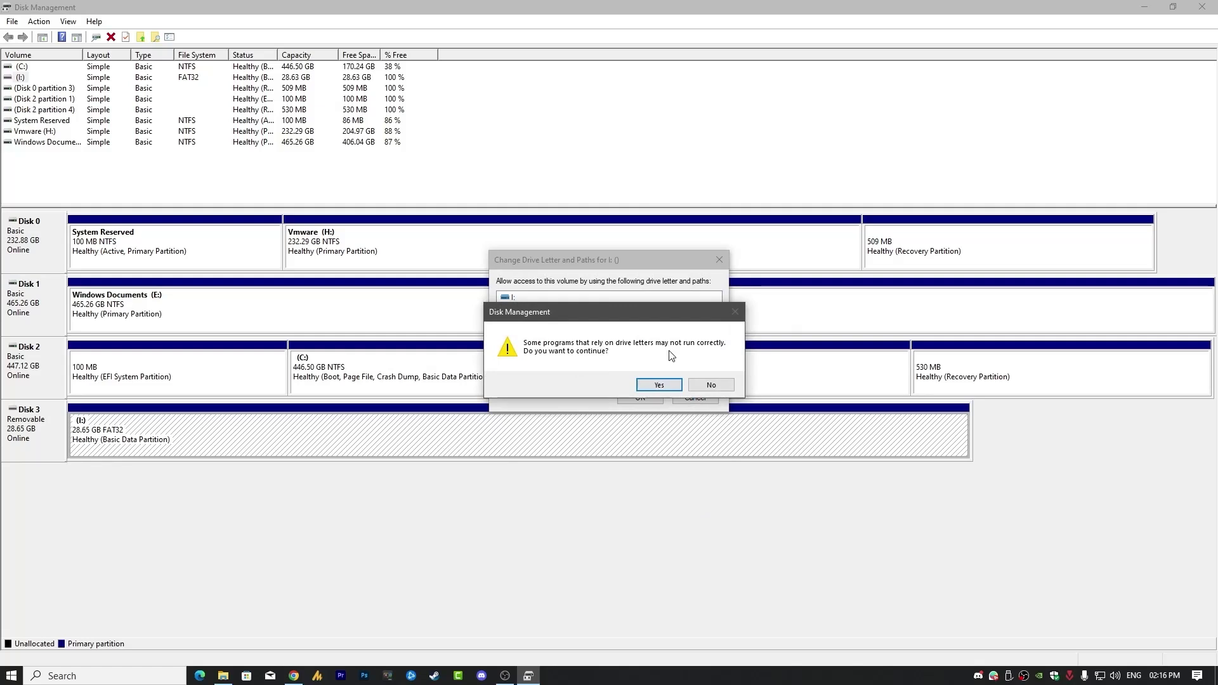
{"action": "left_click", "coordinate": [659, 385]}
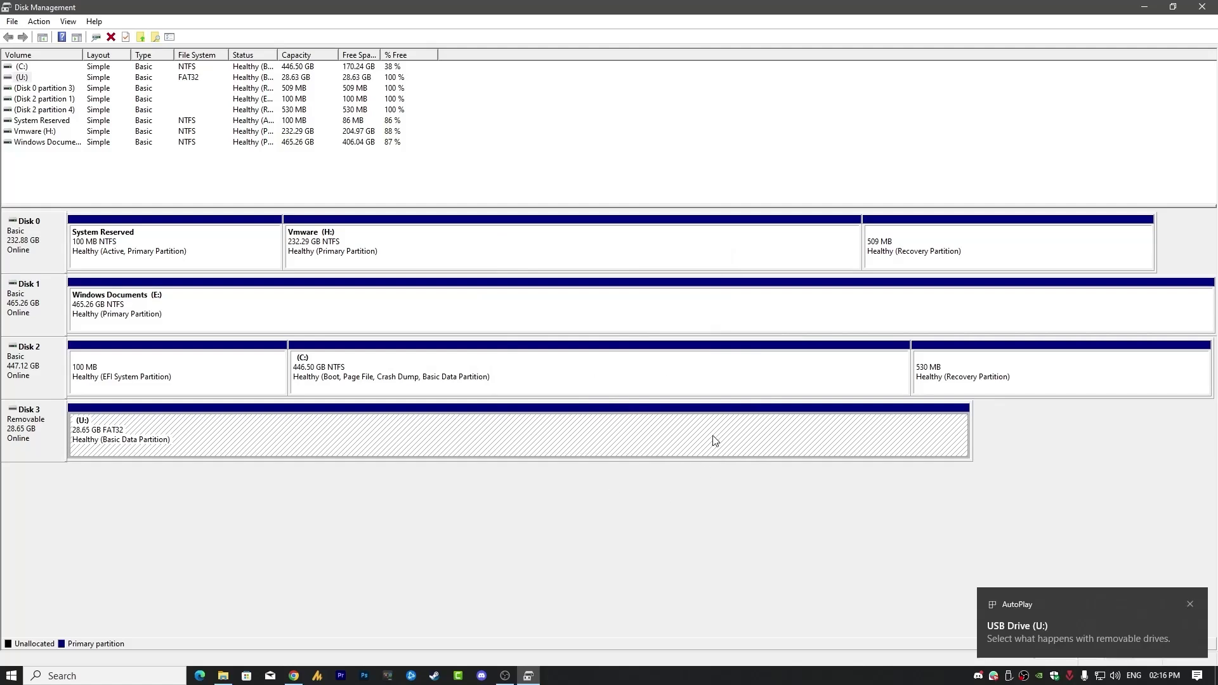
- Close Disk Management and quick-format USB Drive (U:) as FAT32 in File Explorer
{"action": "left_click", "coordinate": [1202, 7]}
{"action": "right_click", "coordinate": [584, 260]}
{"action": "mouse_move", "coordinate": [654, 309]}
{"action": "left_click", "coordinate": [669, 217]}
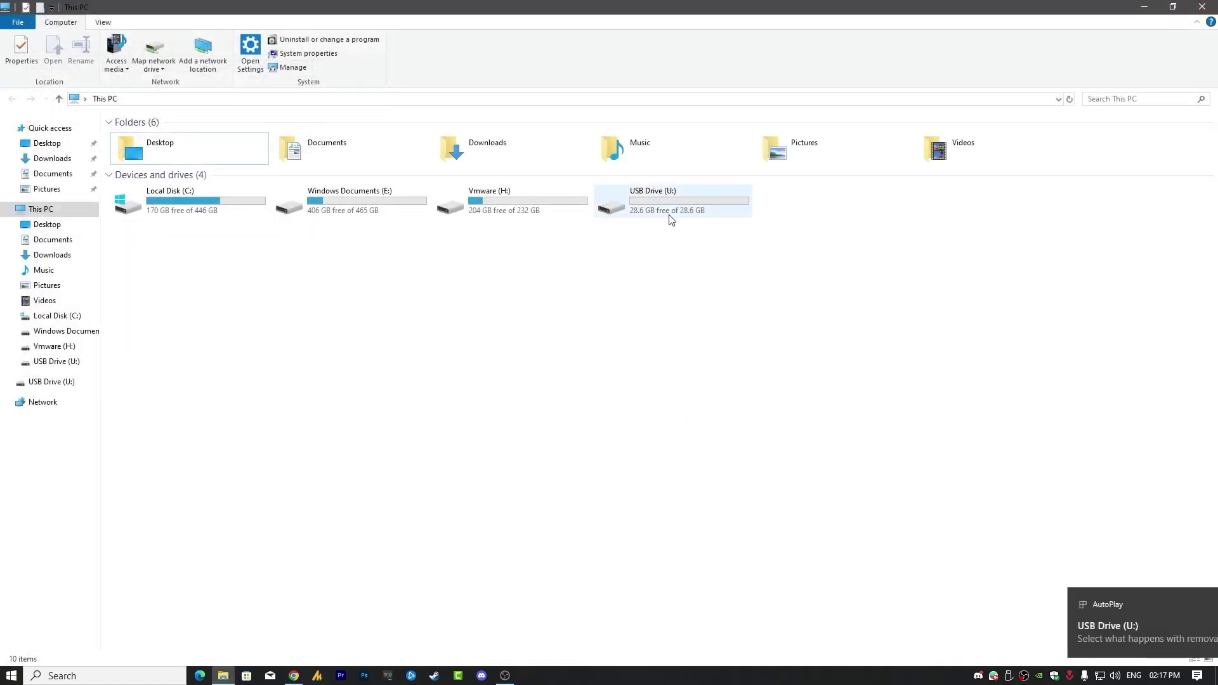
{"action": "right_click", "coordinate": [669, 195]}
{"action": "left_click", "coordinate": [723, 406]}
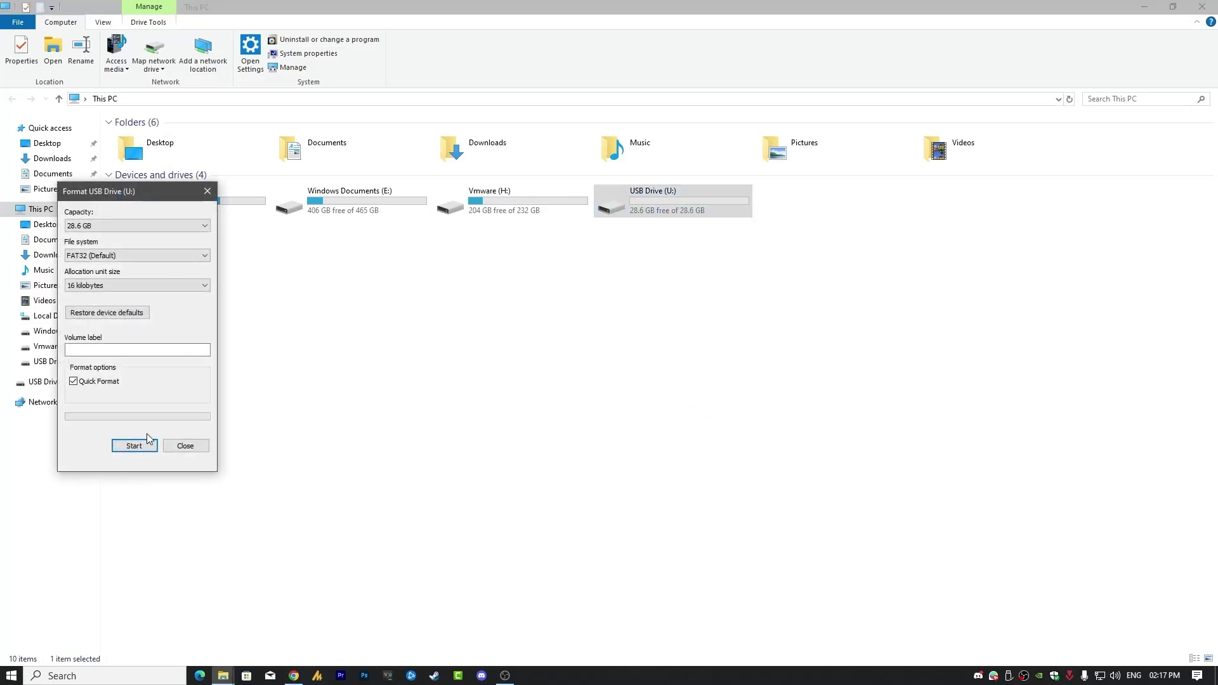
{"action": "left_click", "coordinate": [153, 448]}
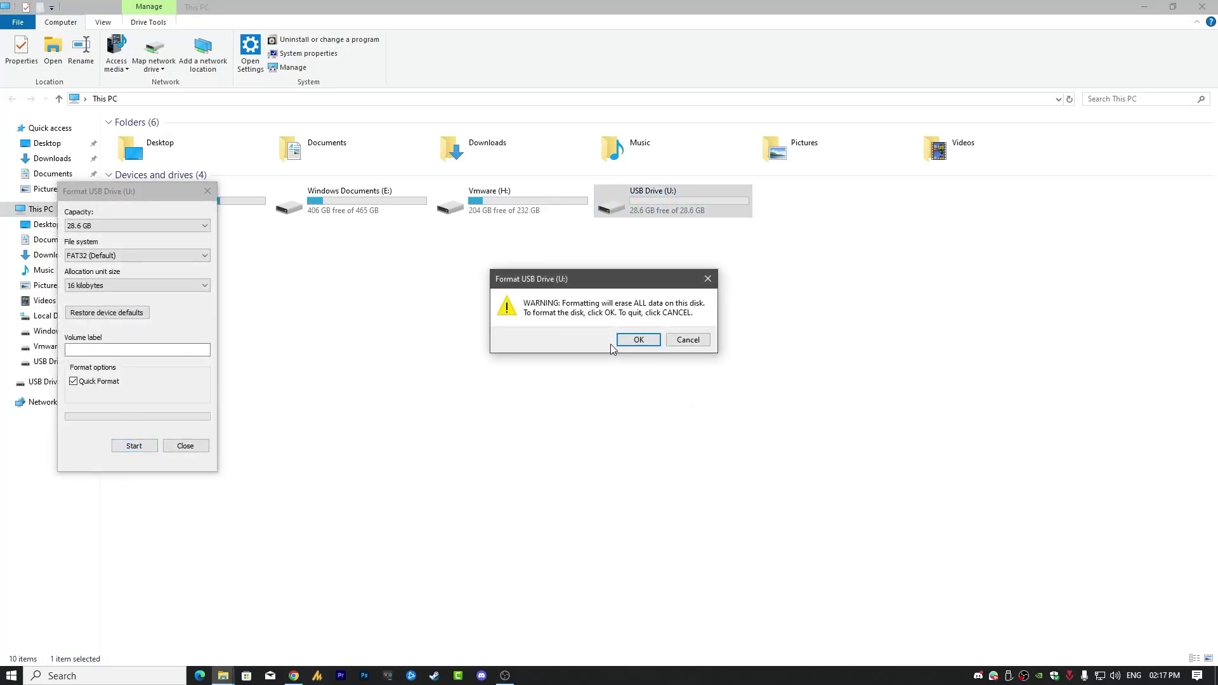
{"action": "left_click", "coordinate": [634, 344]}
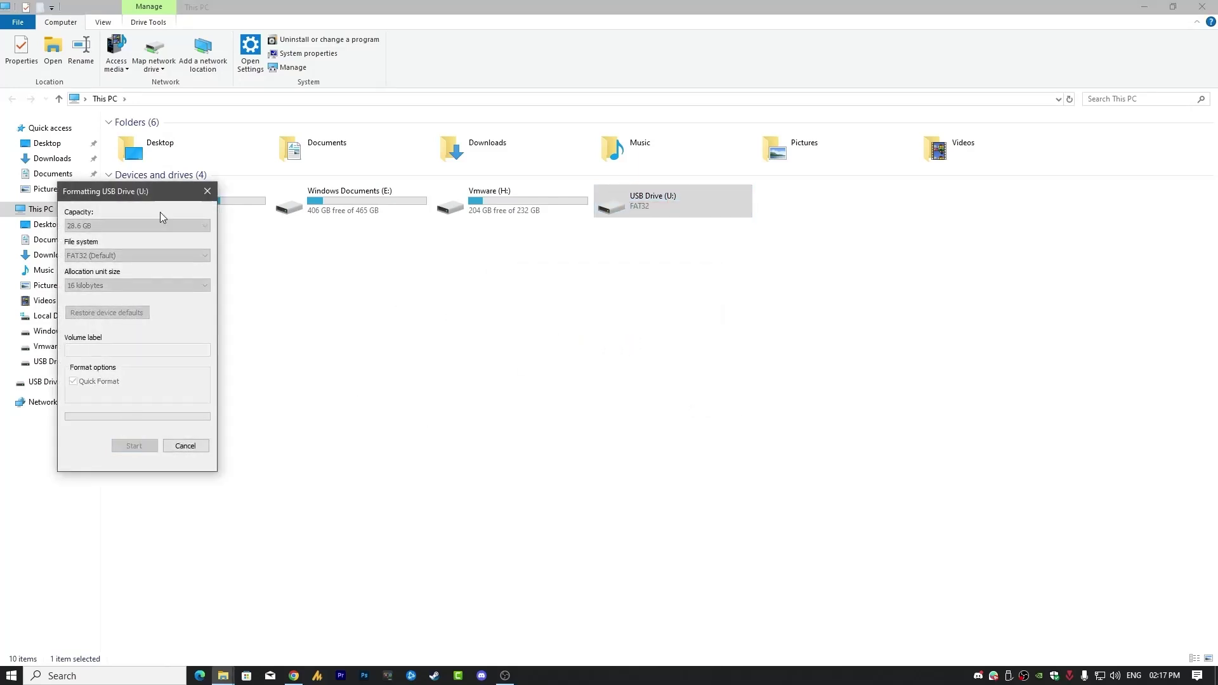
{"action": "left_click_drag", "start_coordinate": [162, 192], "coordinate": [681, 261]}
{"action": "left_click", "coordinate": [686, 337]}
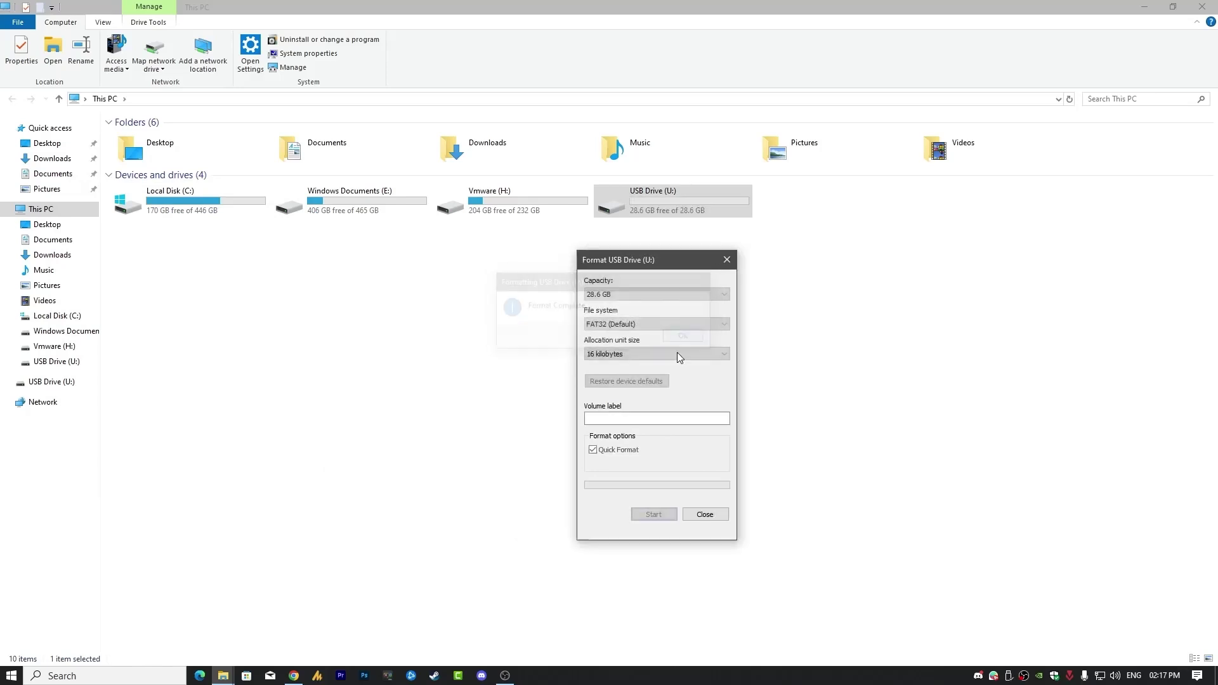
{"action": "left_click", "coordinate": [705, 513]}
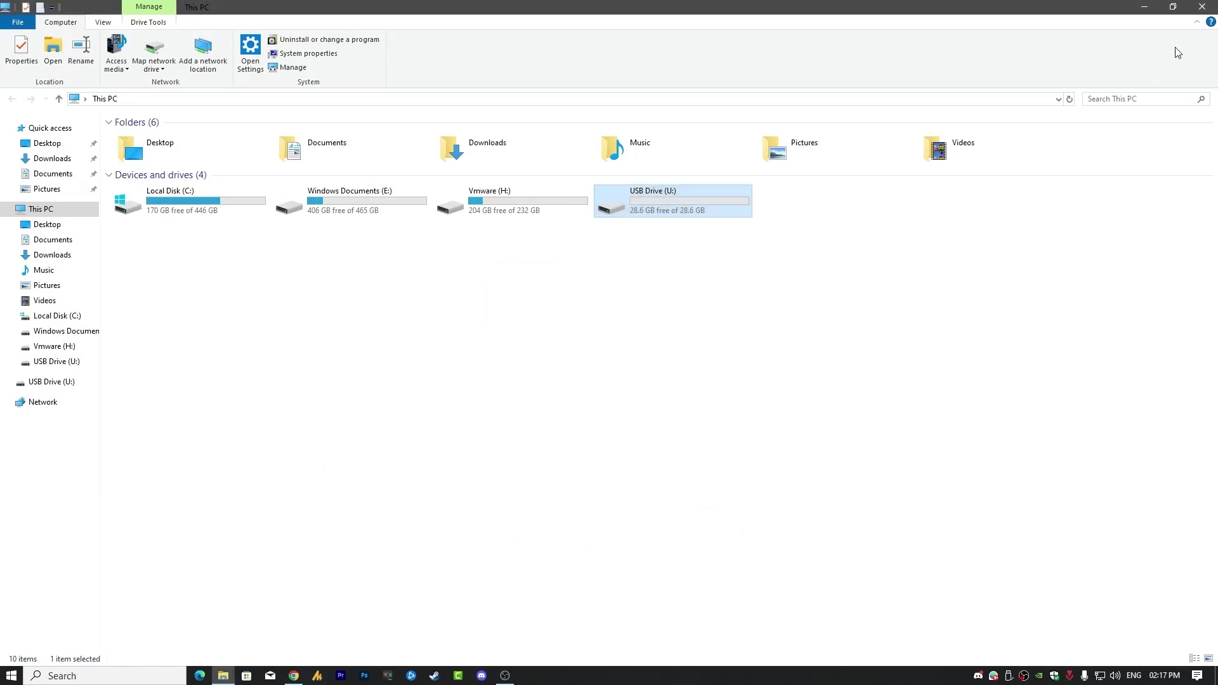
- Close the File Explorer window
{"action": "left_click", "coordinate": [1202, 6]}
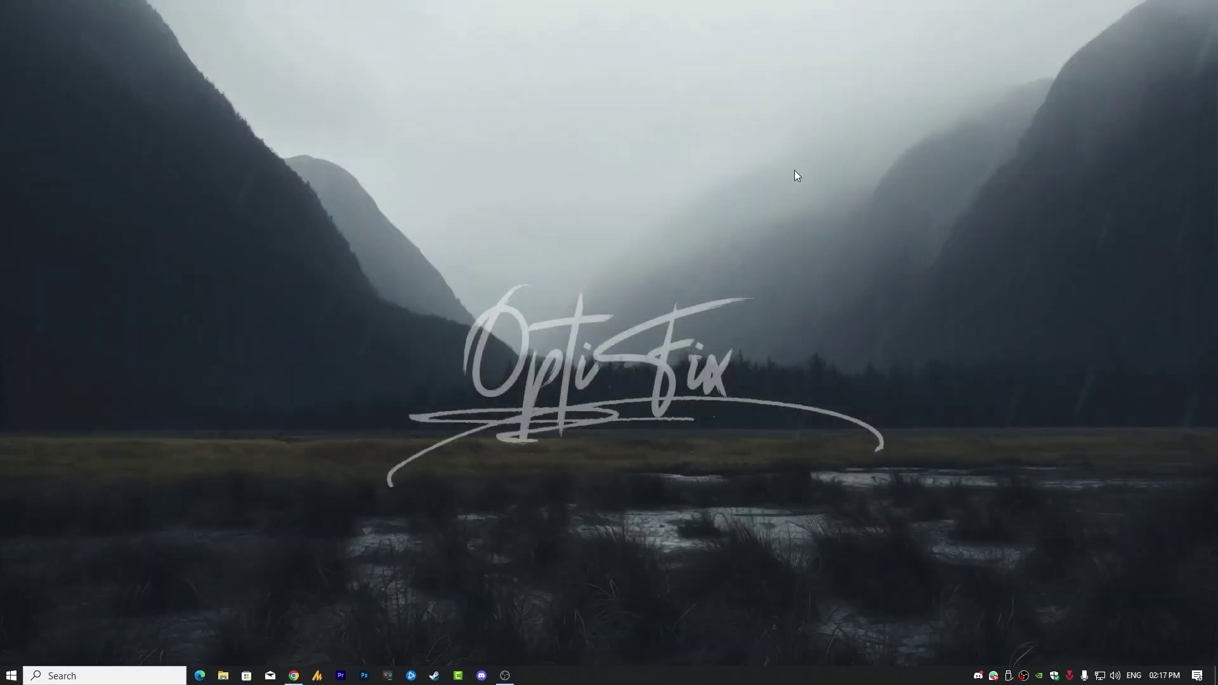